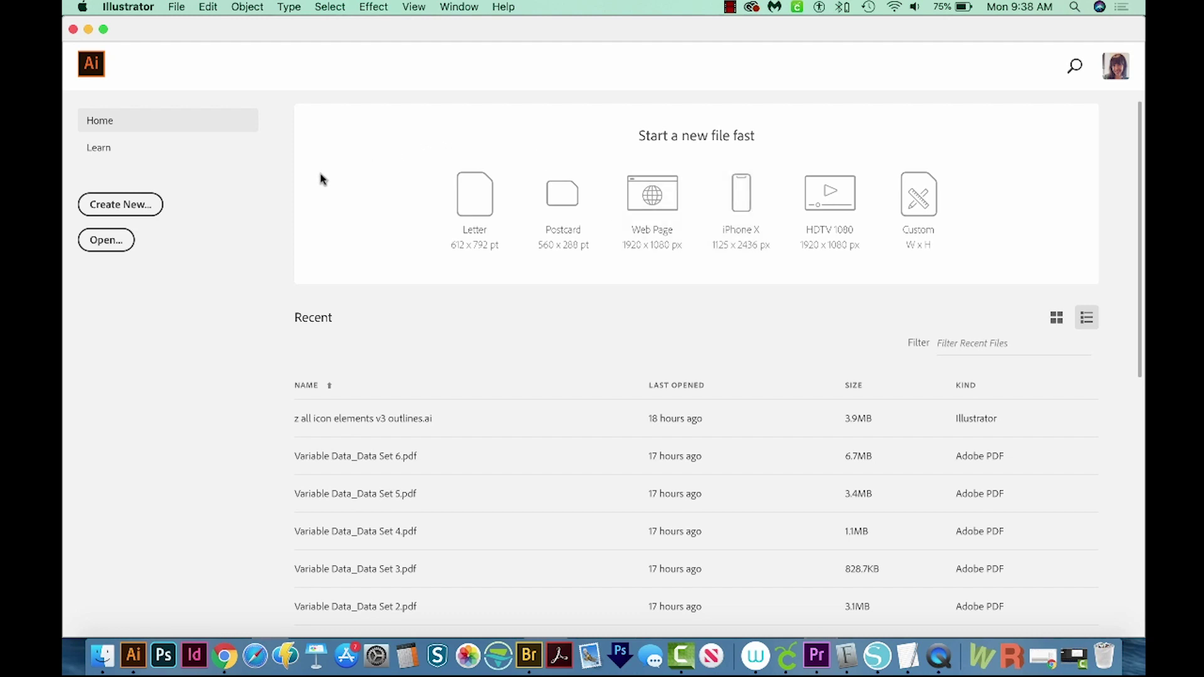
# Create a new blank Letter-size print document, Untitled-15.
pyautogui.click(135, 210)
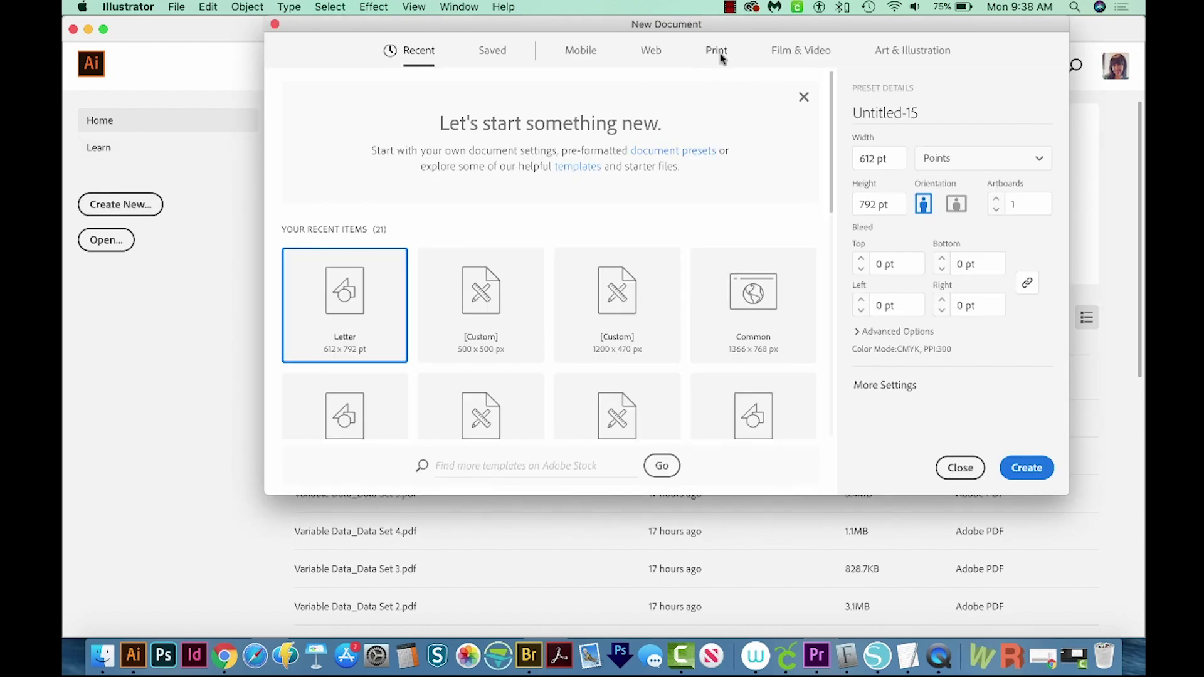
pyautogui.click(717, 52)
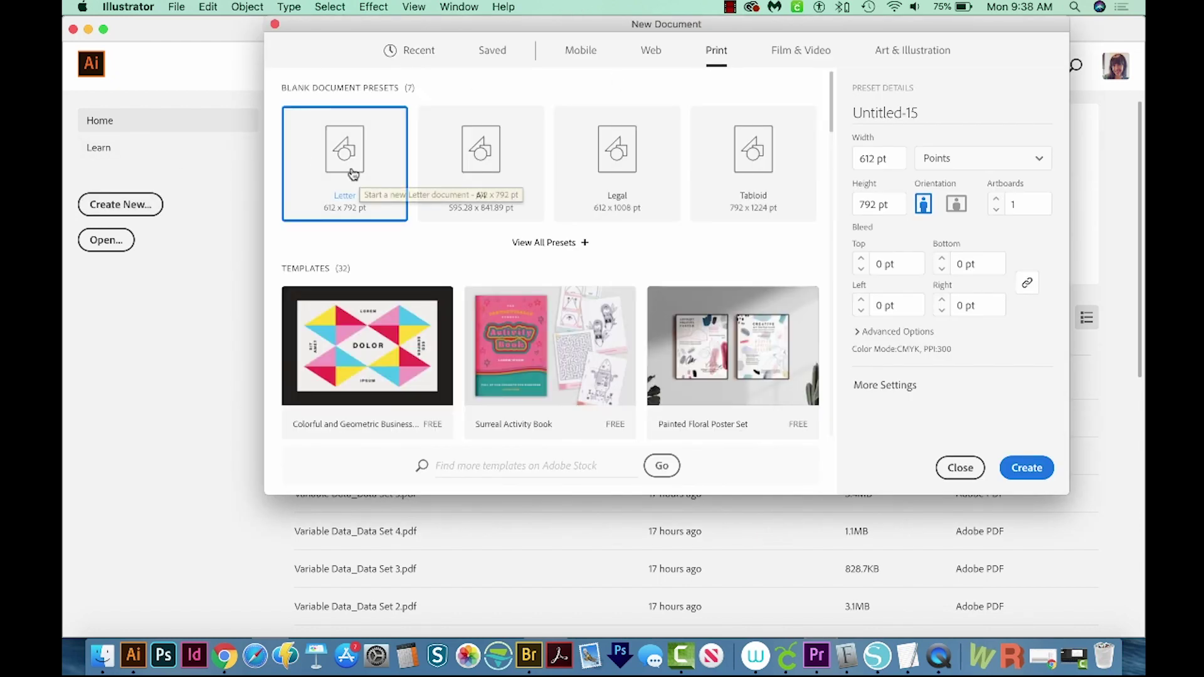
pyautogui.click(1039, 475)
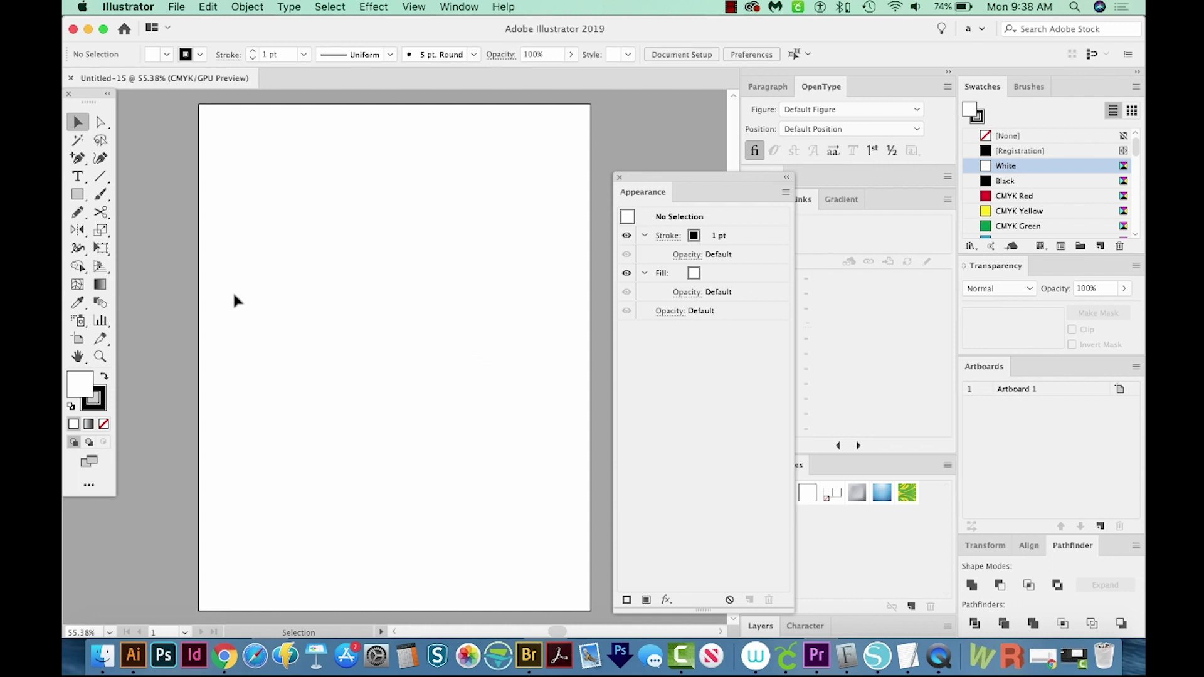
# Draw a small star outline near the top of the page with the Star Tool.
pyautogui.click(77, 195)
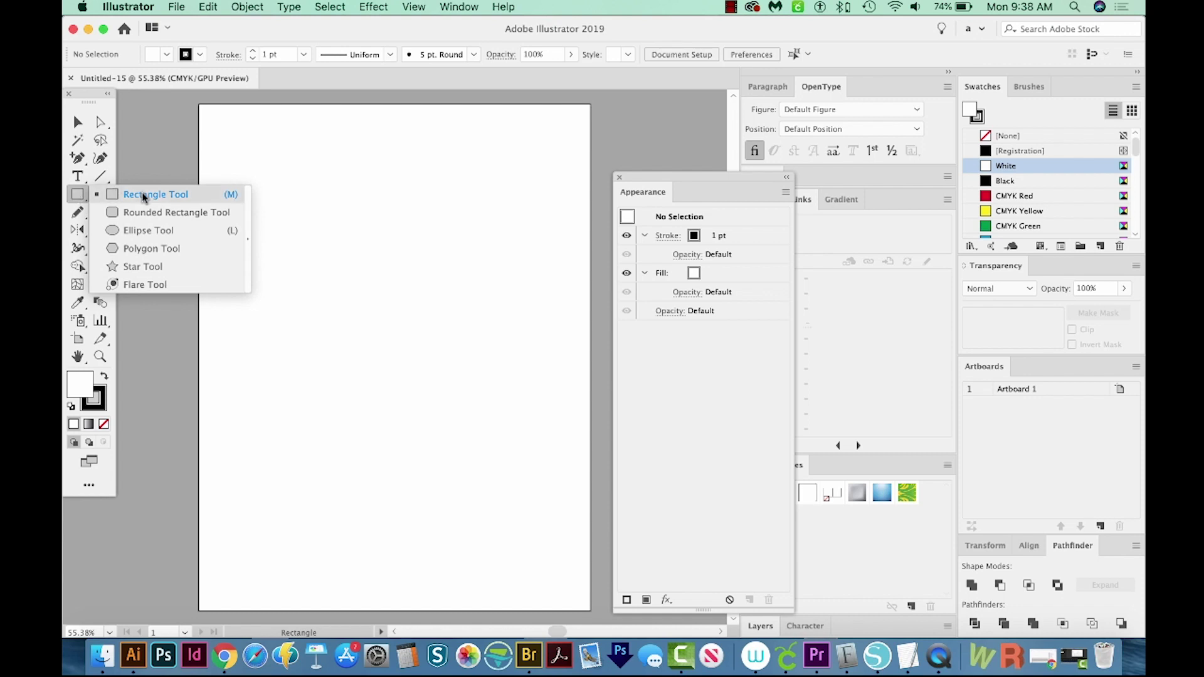
pyautogui.click(146, 267)
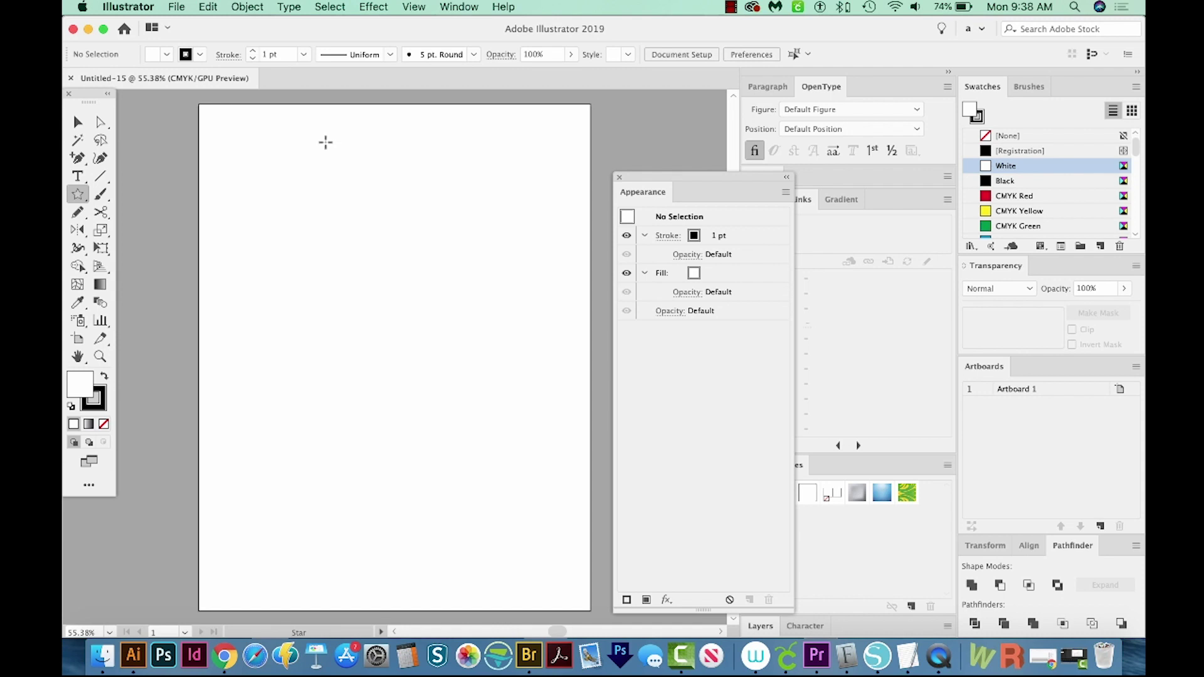
pyautogui.moveTo(325, 143); pyautogui.dragTo(327, 154)
pyautogui.moveTo(328, 154)
pyautogui.mouseDown()
pyautogui.moveTo(374, 196)
pyautogui.moveTo(333, 154)
pyautogui.mouseUp()
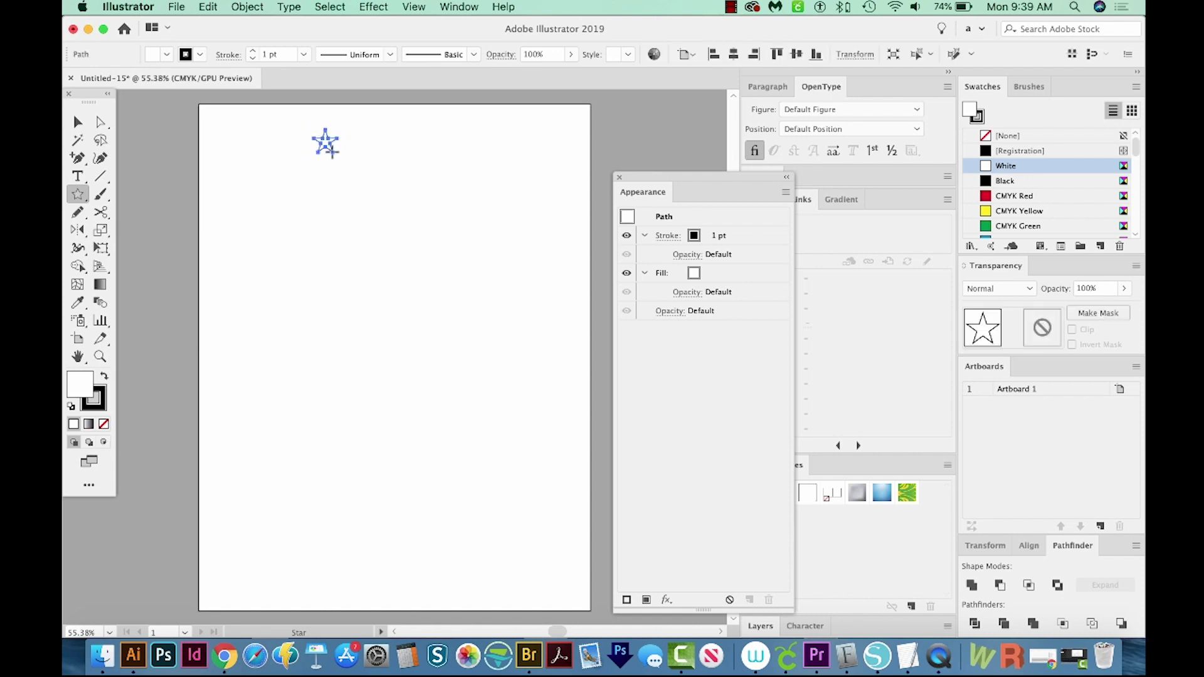
# Move the star down into the upper-middle area of the page.
pyautogui.press('v')
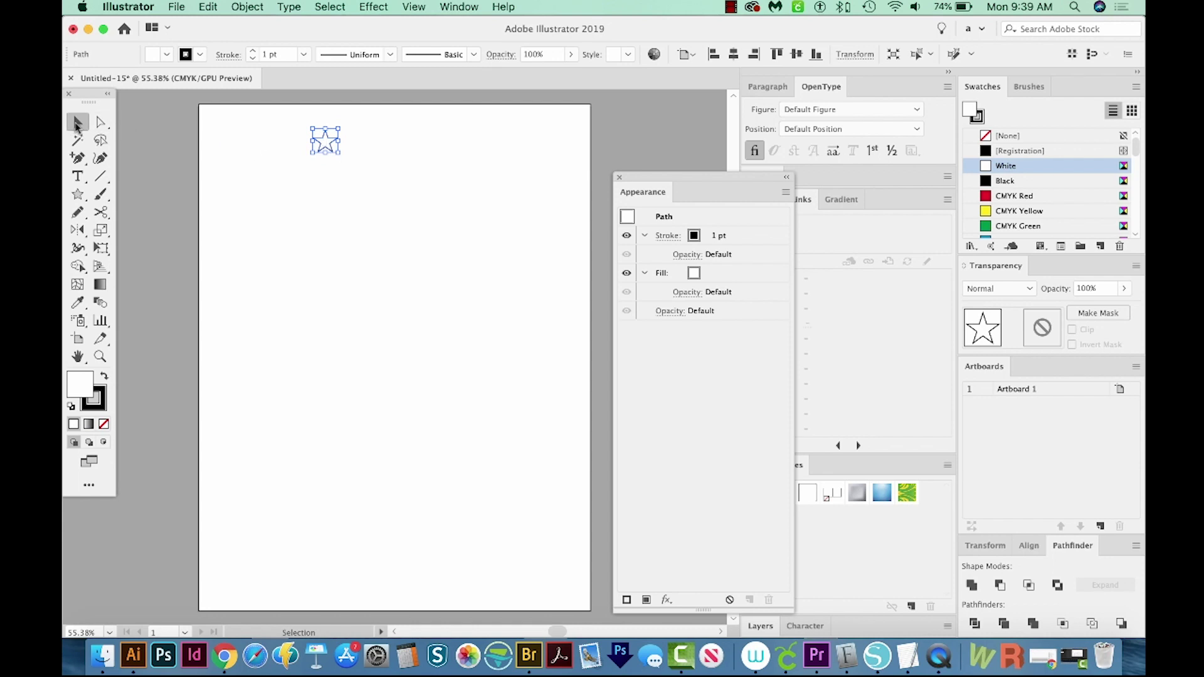
pyautogui.moveTo(322, 140); pyautogui.dragTo(335, 199)
pyautogui.moveTo(366, 246); pyautogui.dragTo(367, 247)
# Set the star's stroke to None.
pyautogui.hscroll(1, 128, 372)
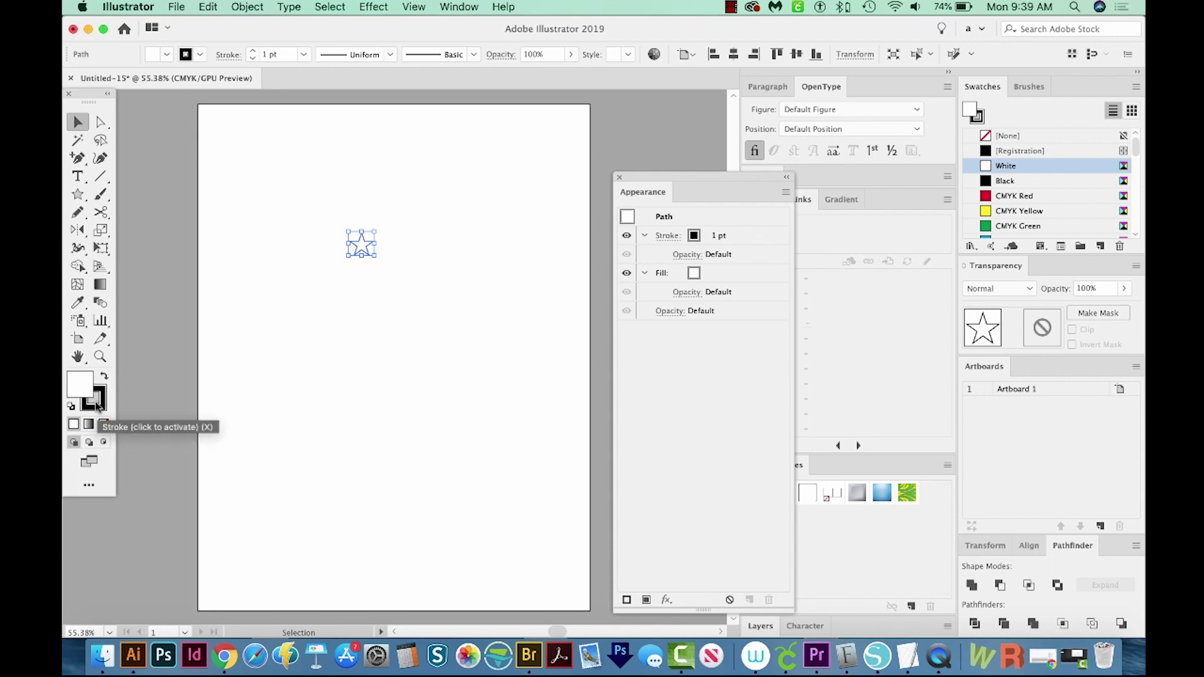
pyautogui.click(98, 407)
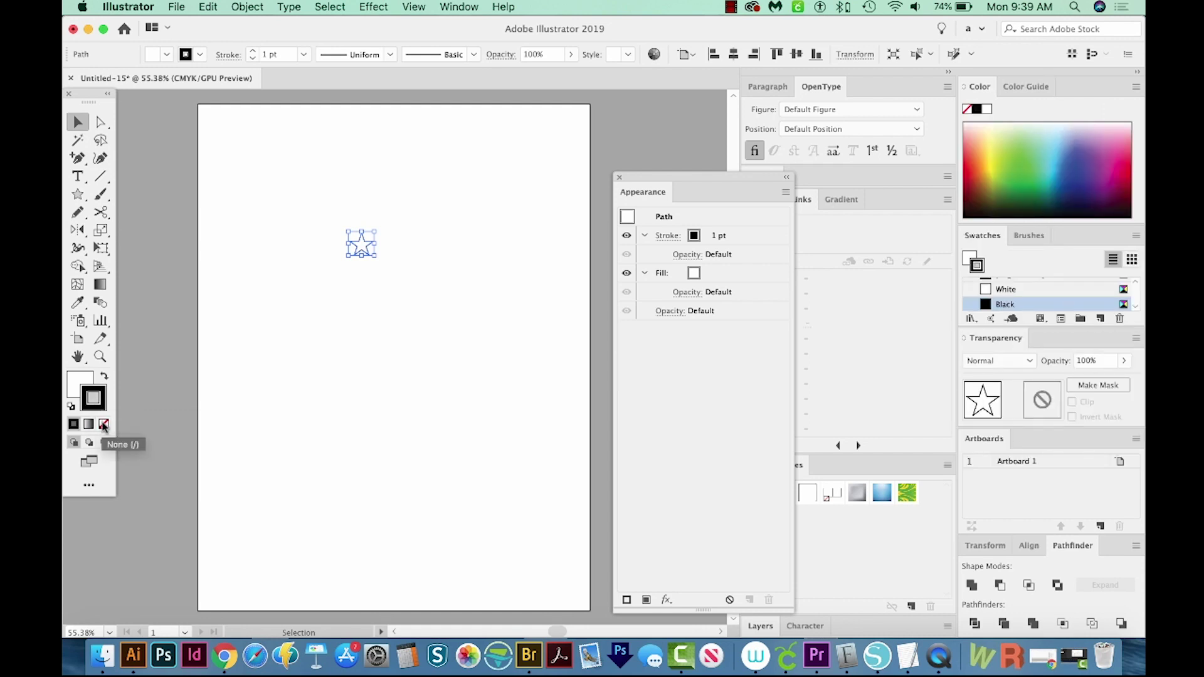
pyautogui.click(103, 425)
# Fill the star with solid red (#f4193e) and close the Appearance overview.
pyautogui.click(77, 385)
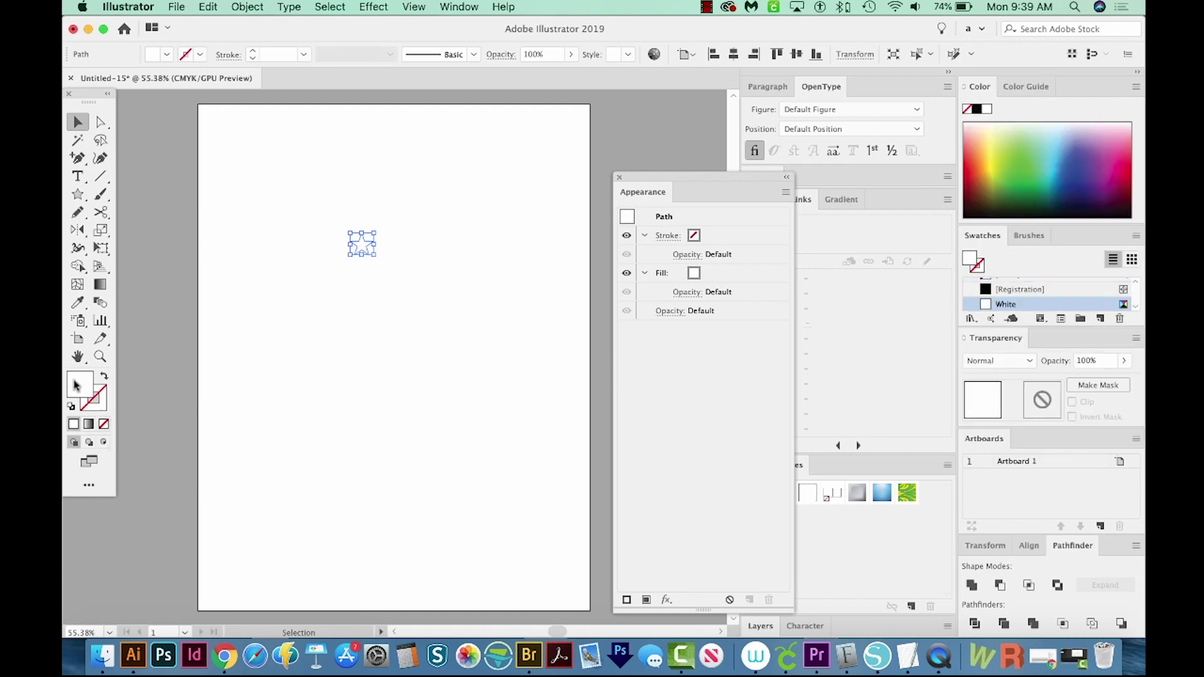
pyautogui.doubleClick(76, 385)
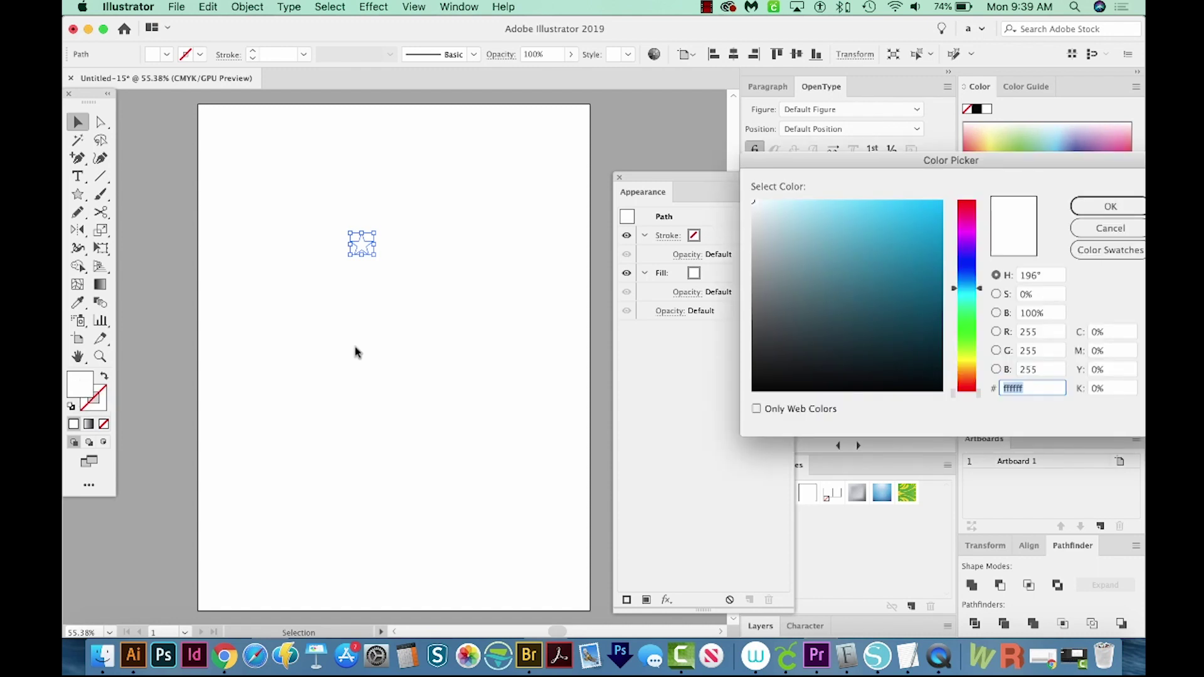
pyautogui.click(971, 207)
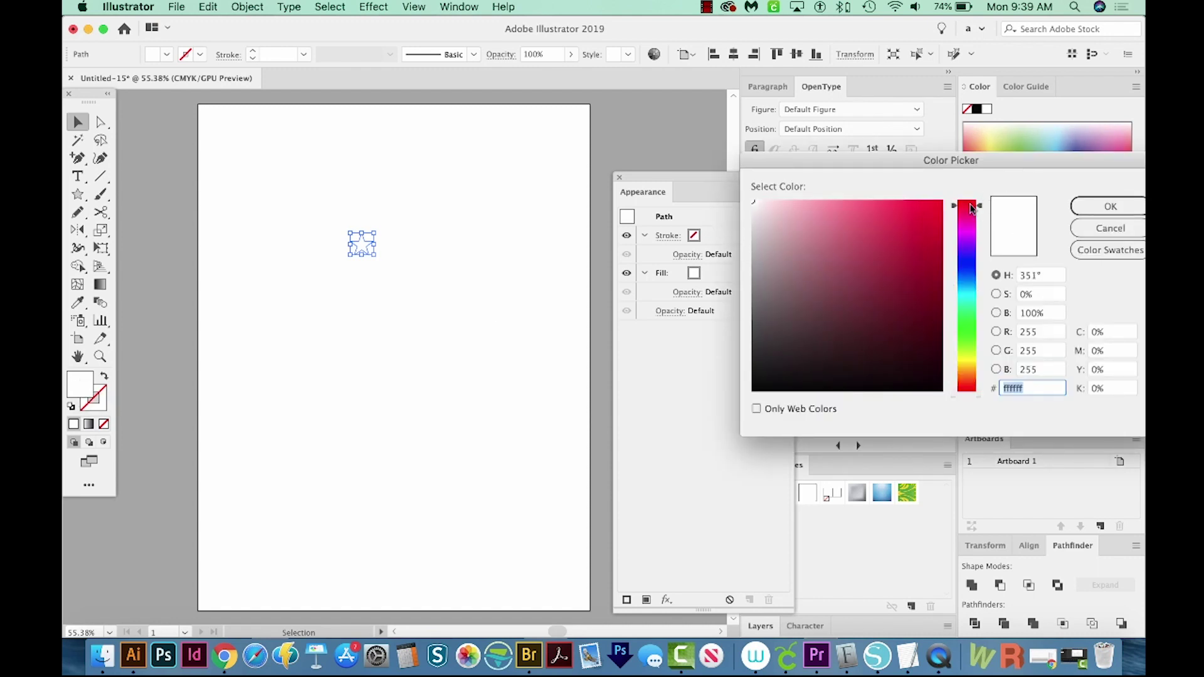
pyautogui.moveTo(927, 207); pyautogui.dragTo(933, 208)
pyautogui.click(1110, 206)
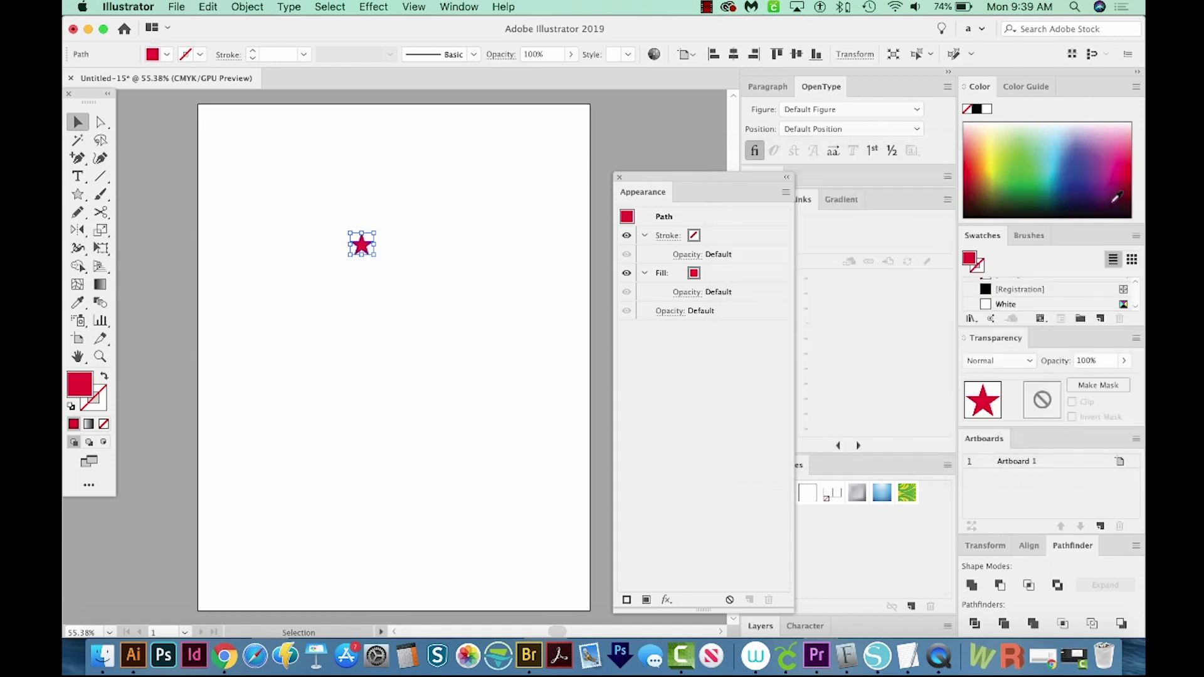
pyautogui.click(619, 177)
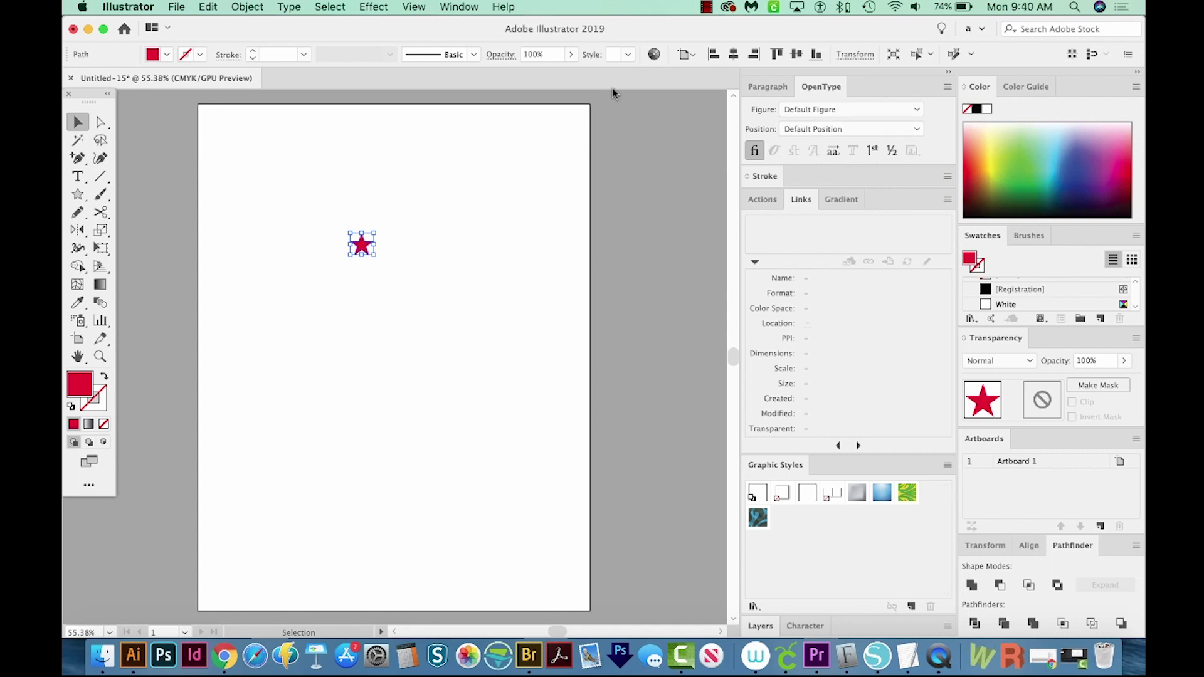
pyautogui.click(462, 6)
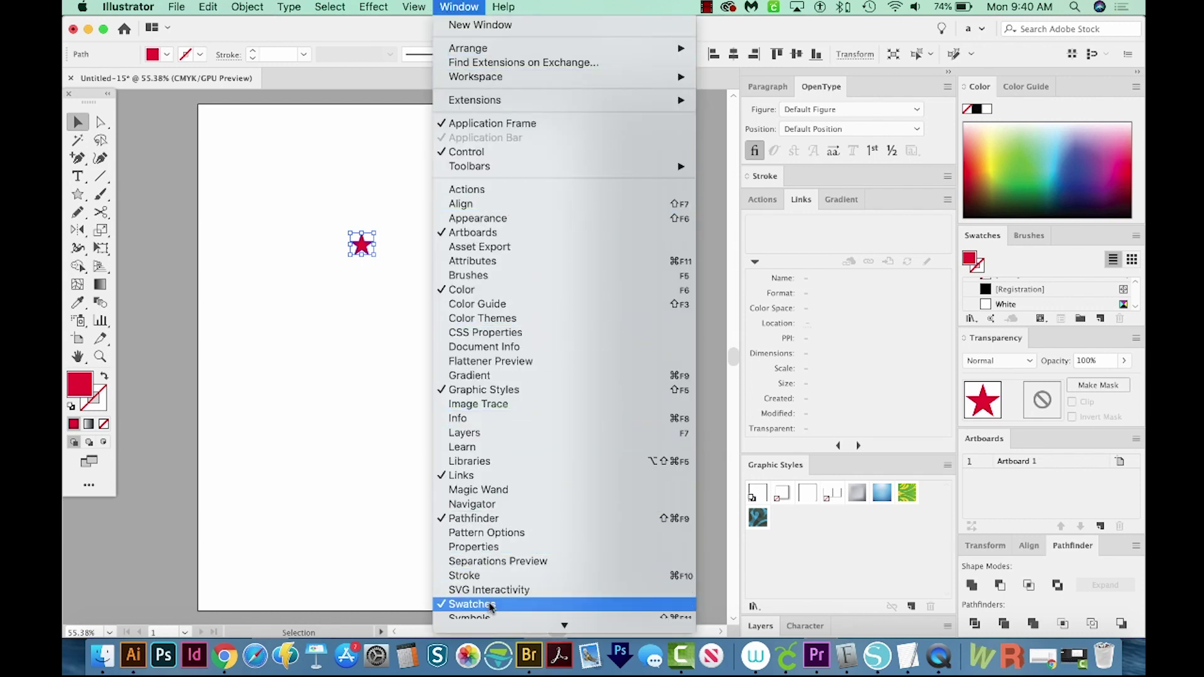
# Drag the red star into the Swatches panel to create New Pattern Swatch 1.
pyautogui.click(920, 466)
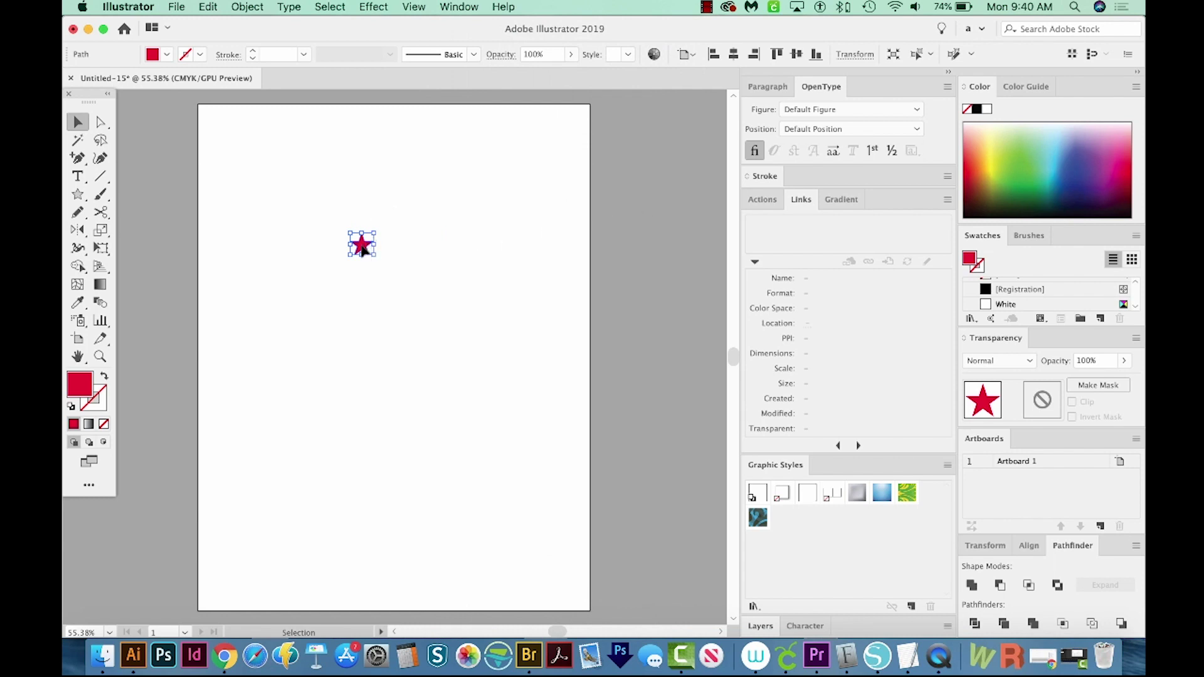
pyautogui.moveTo(362, 248); pyautogui.dragTo(408, 249)
pyautogui.moveTo(547, 261); pyautogui.dragTo(860, 298)
pyautogui.moveTo(960, 302); pyautogui.dragTo(992, 304)
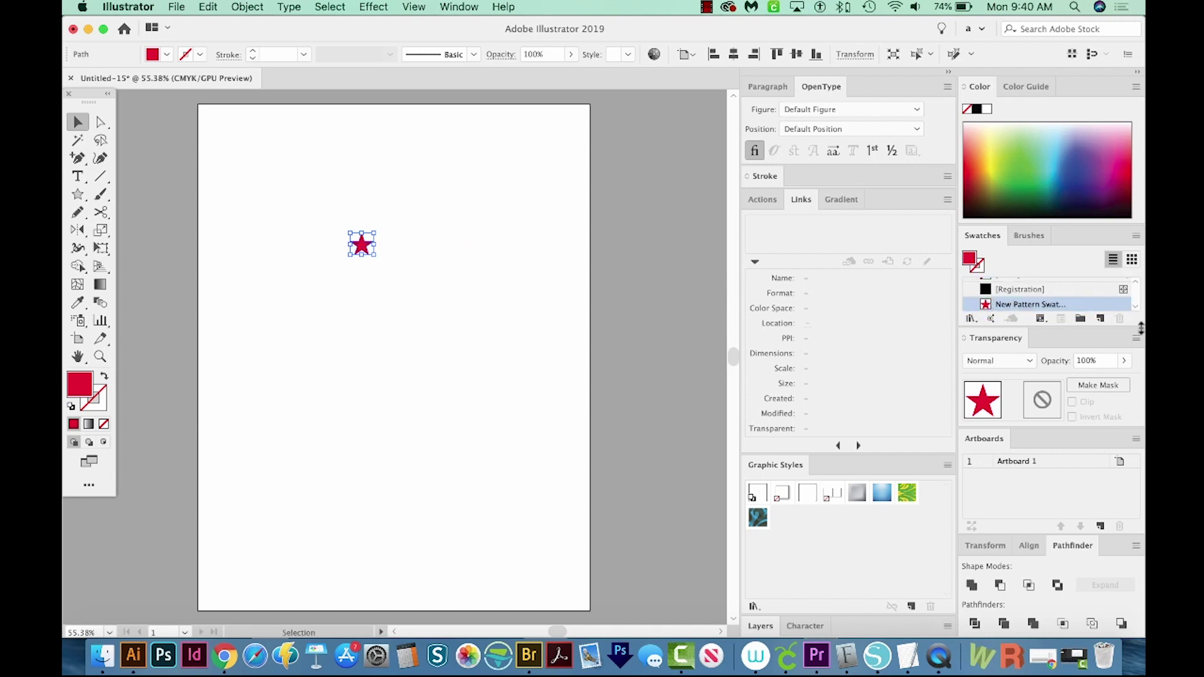
# Open New Pattern Swatch 1 for editing and set its Tile Type to Brick by Column.
pyautogui.doubleClick(986, 305)
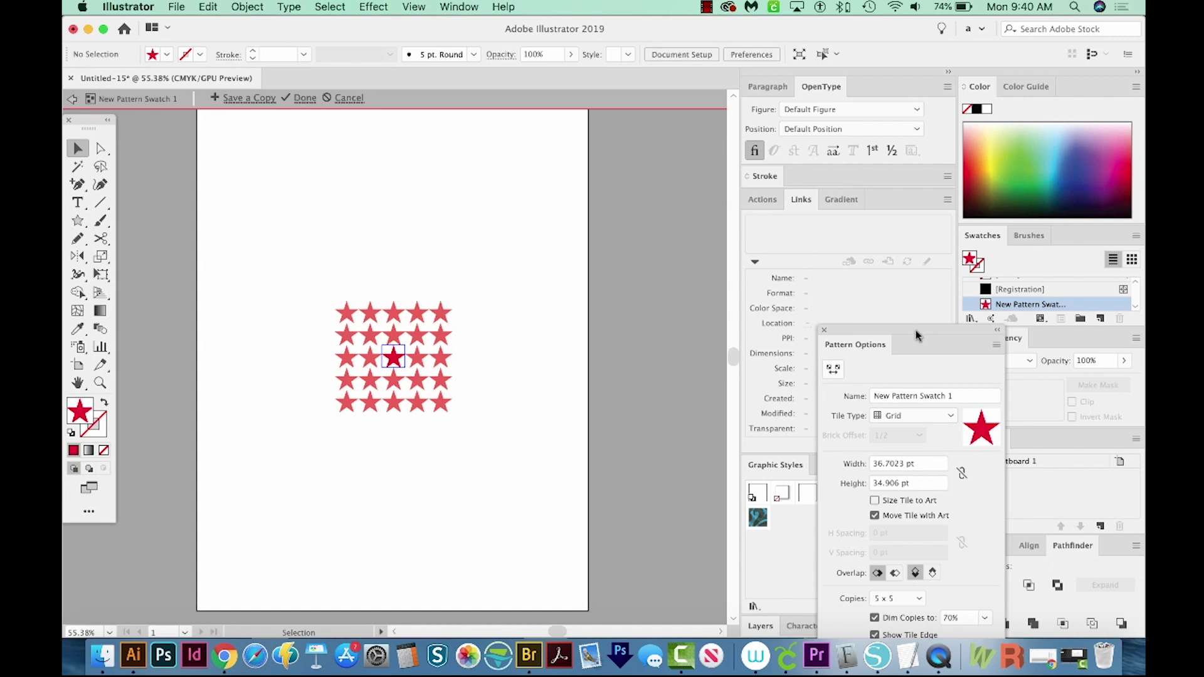
pyautogui.moveTo(918, 333); pyautogui.dragTo(607, 211)
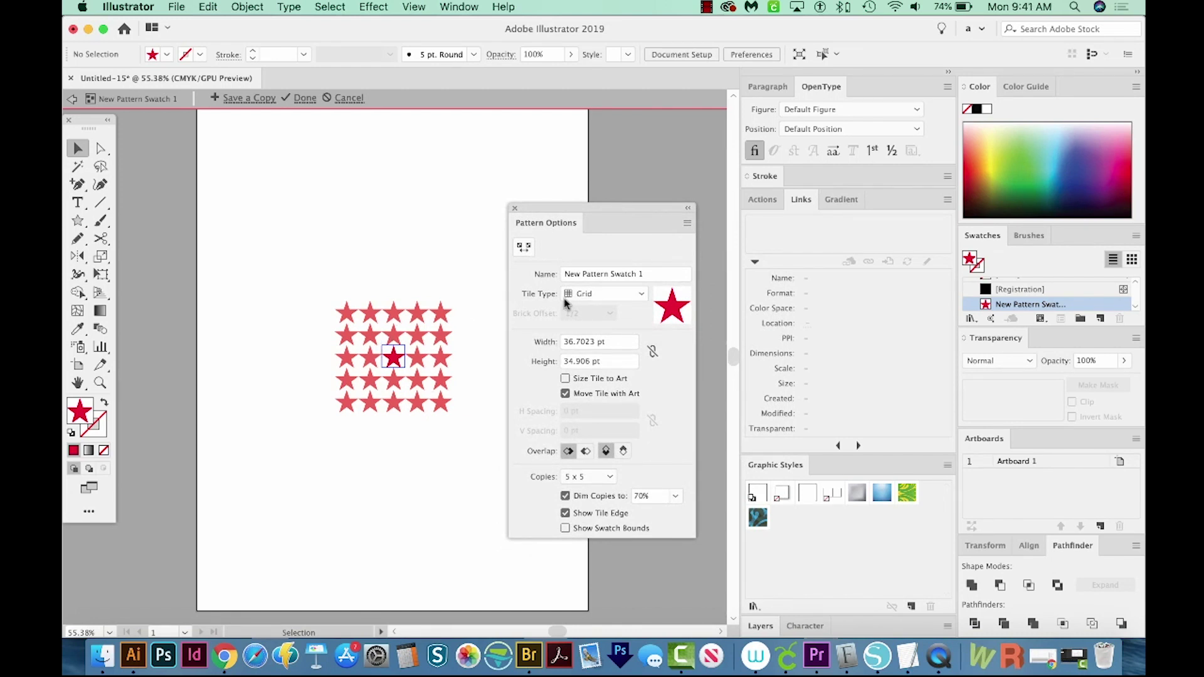
pyautogui.click(646, 296)
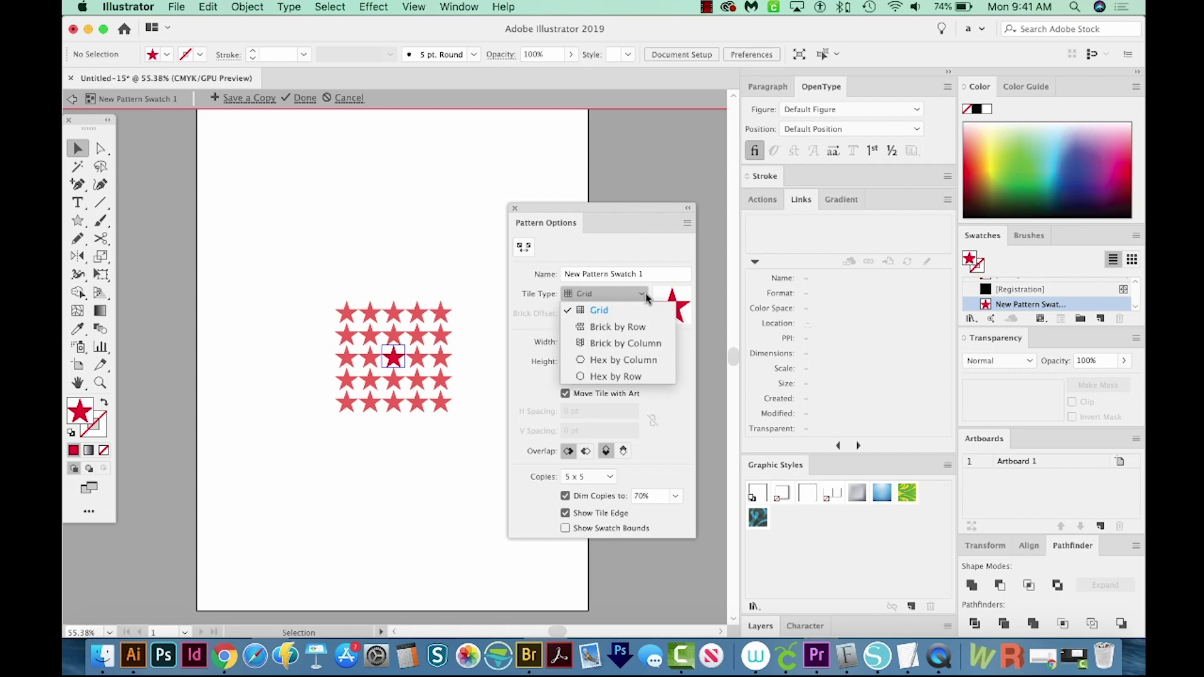
pyautogui.click(641, 327)
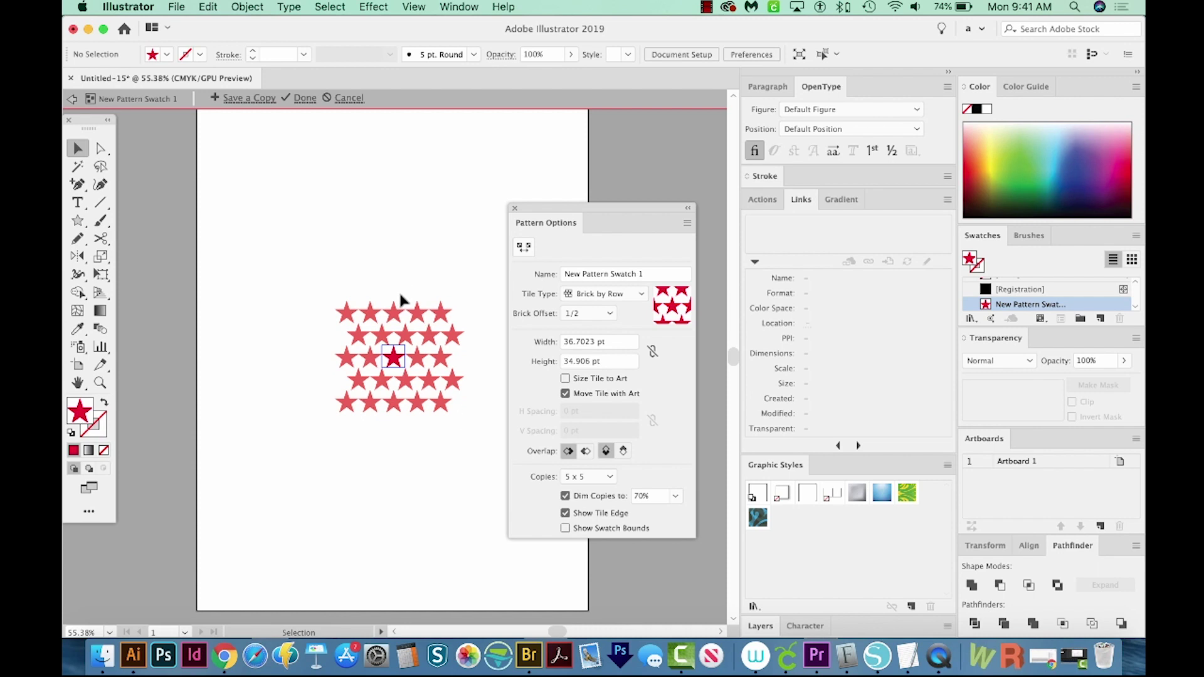
# Size the tile to the star art, link H and V spacing, and try 18 then 13 pt.
pyautogui.click(566, 379)
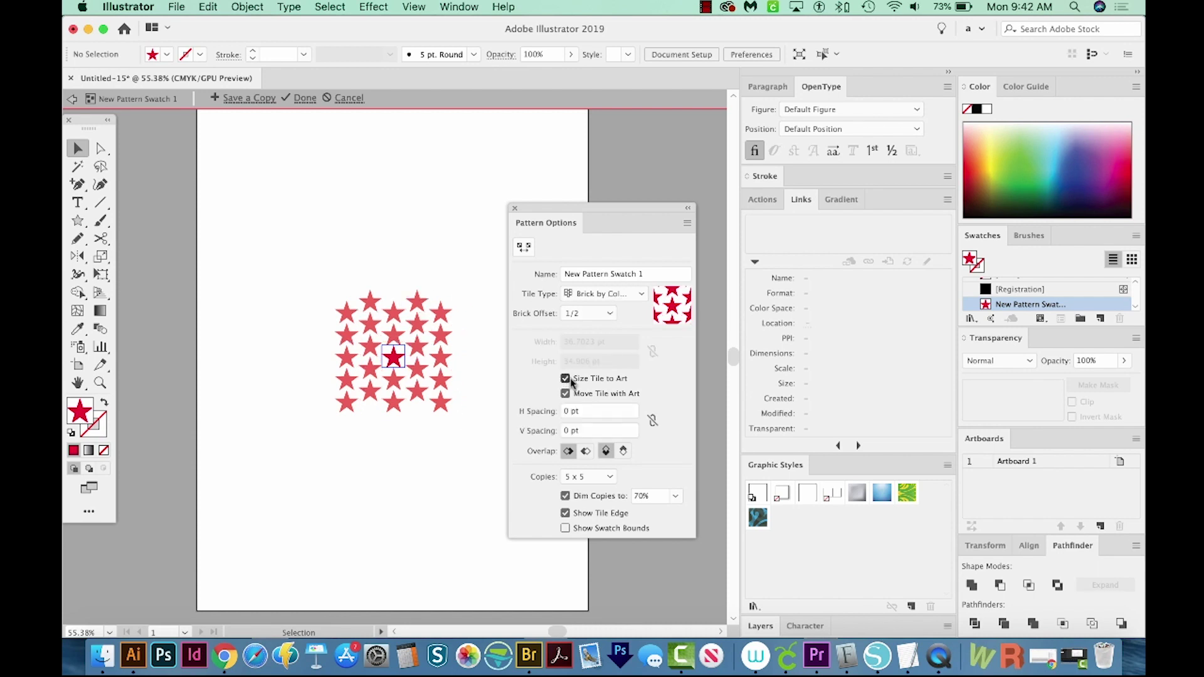
pyautogui.press('Tab')
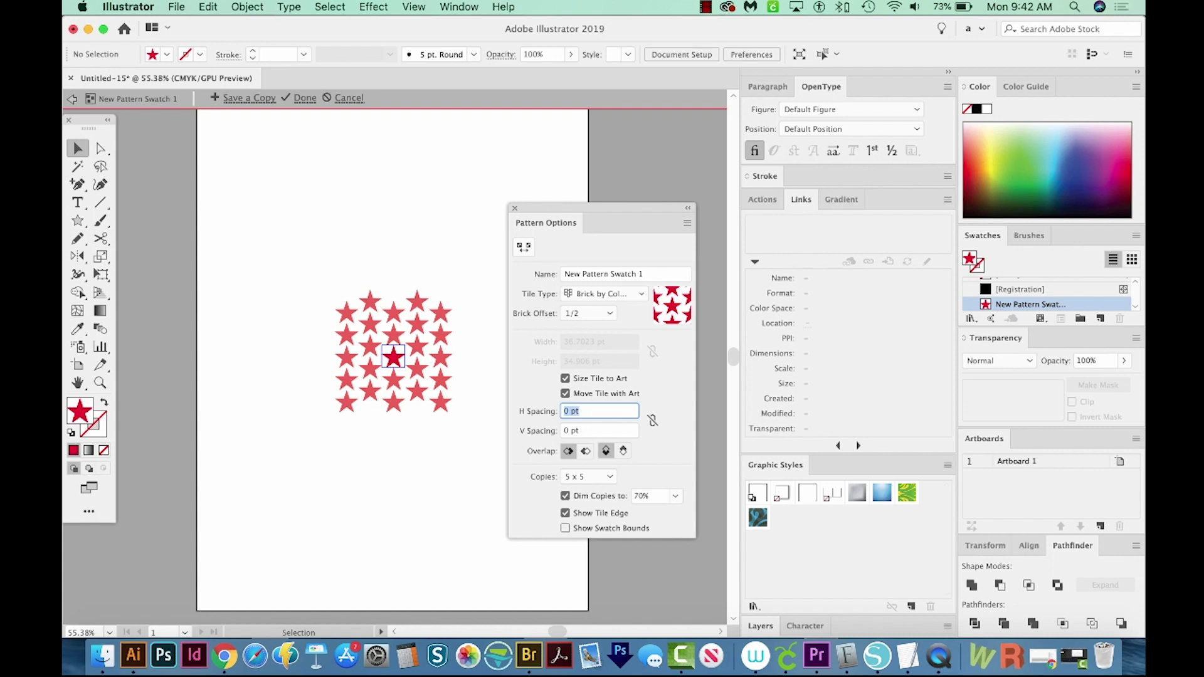
pyautogui.click(651, 421)
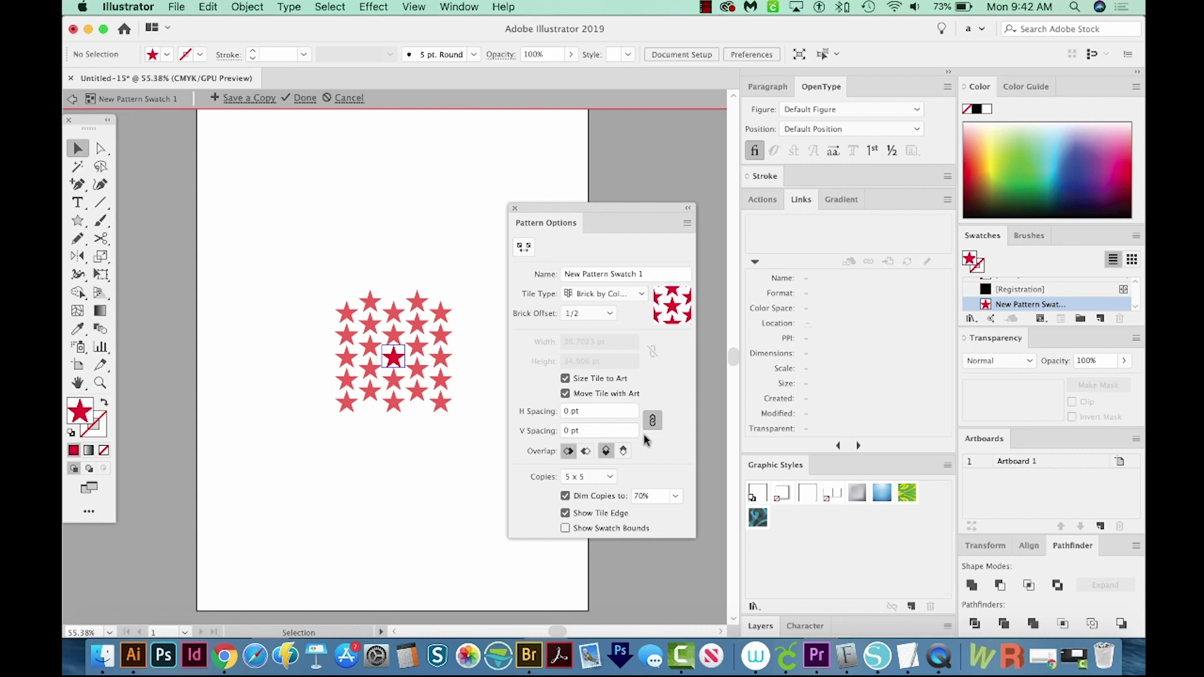
pyautogui.click(572, 412)
pyautogui.press('Up')
pyautogui.press('Up')
pyautogui.press('Up')
pyautogui.press('Up')
pyautogui.press('Up')
pyautogui.press('Up')
pyautogui.press('Up')
pyautogui.press('Up')
pyautogui.press('Up')
pyautogui.press('Up')
pyautogui.press('Up')
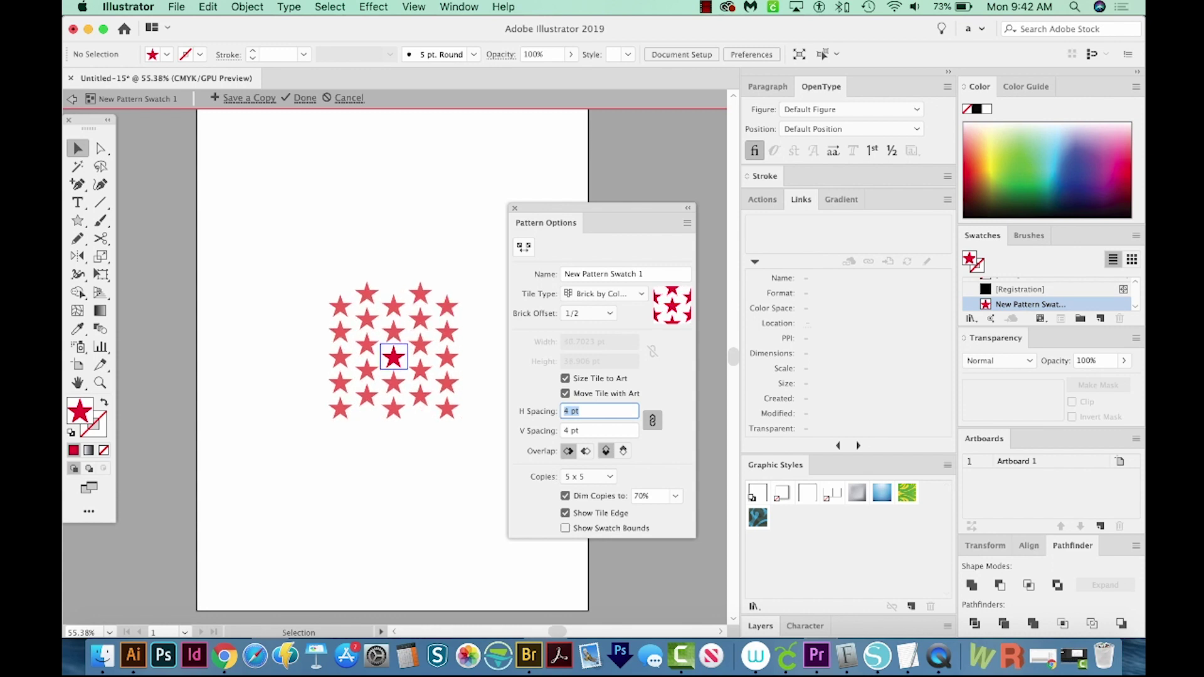
pyautogui.press('Up')
pyautogui.press('Up')
pyautogui.press('Up')
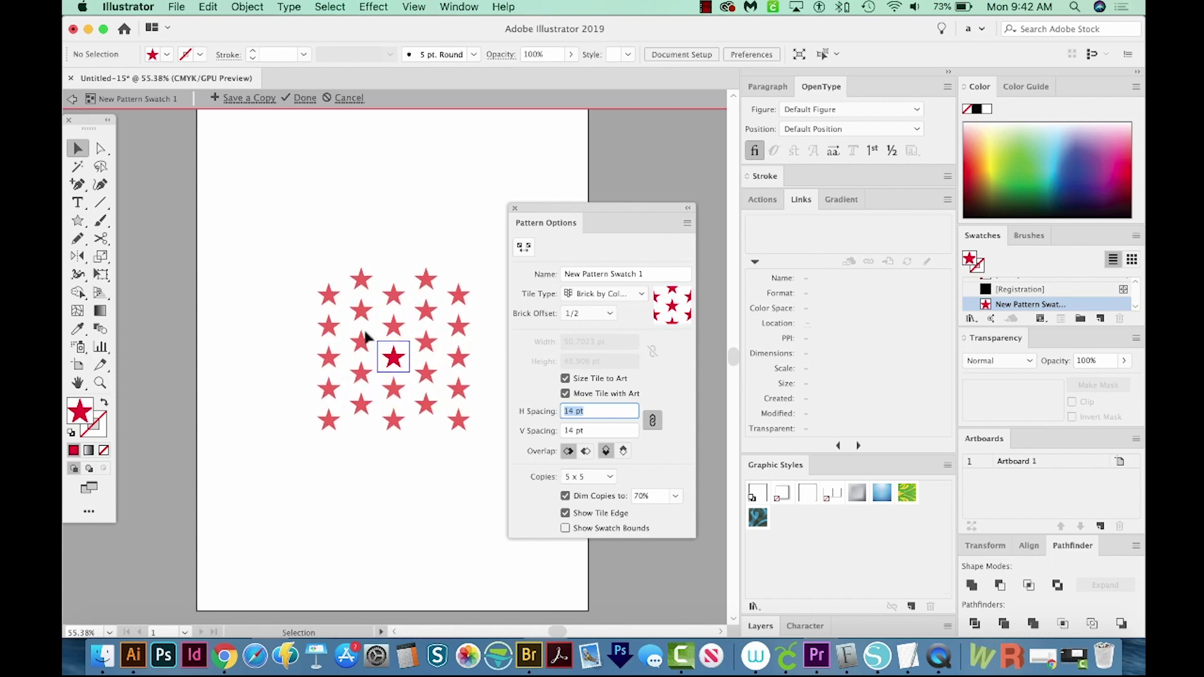
pyautogui.write('18')
pyautogui.press('Tab')
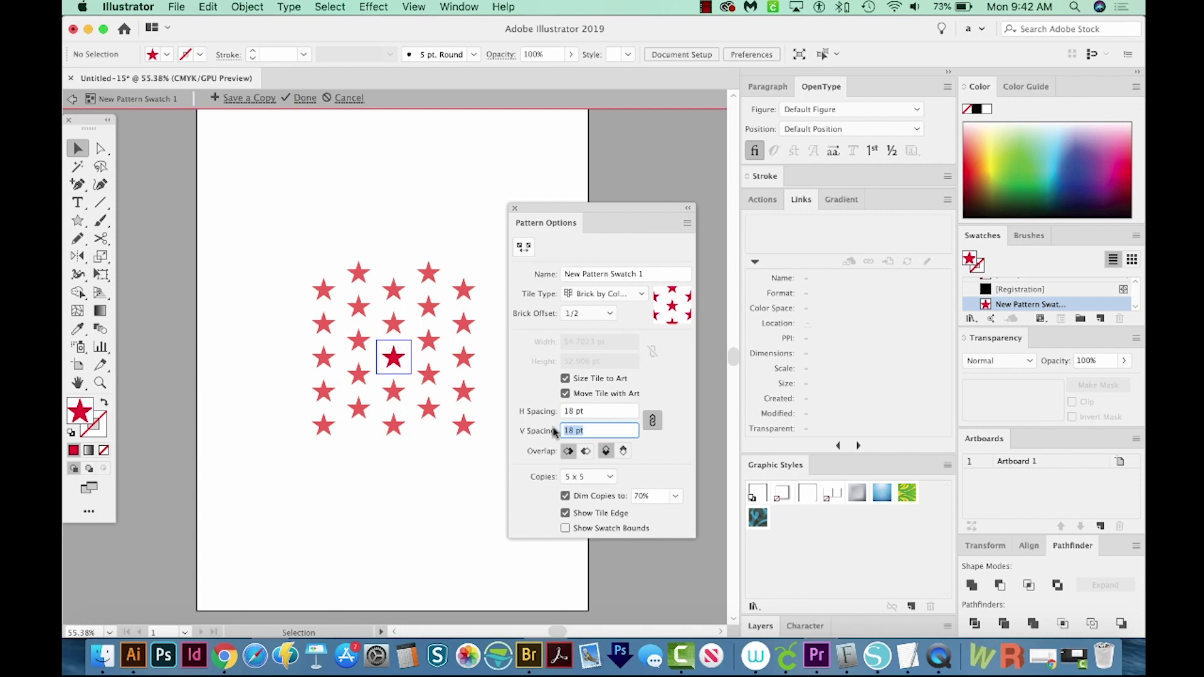
pyautogui.write('13')
pyautogui.press('Return')
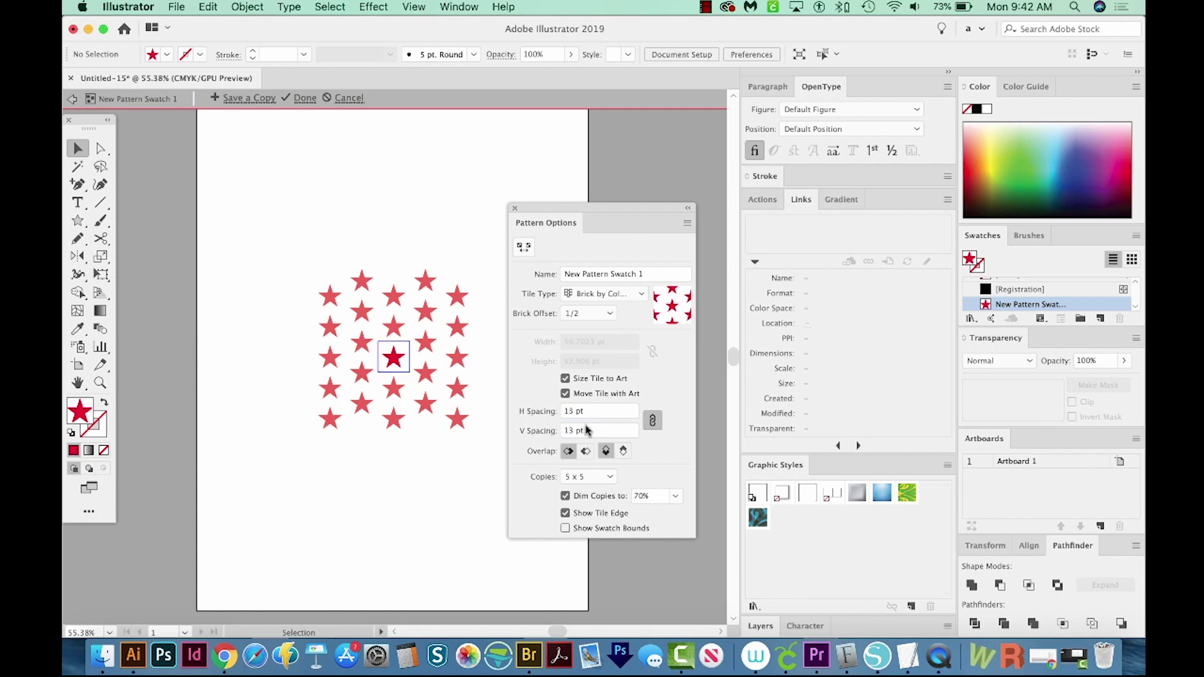
# Set the star spacing to 6 pt and finish editing the pattern with Done.
pyautogui.moveTo(586, 432); pyautogui.dragTo(548, 433)
pyautogui.write('6')
pyautogui.press('Return')
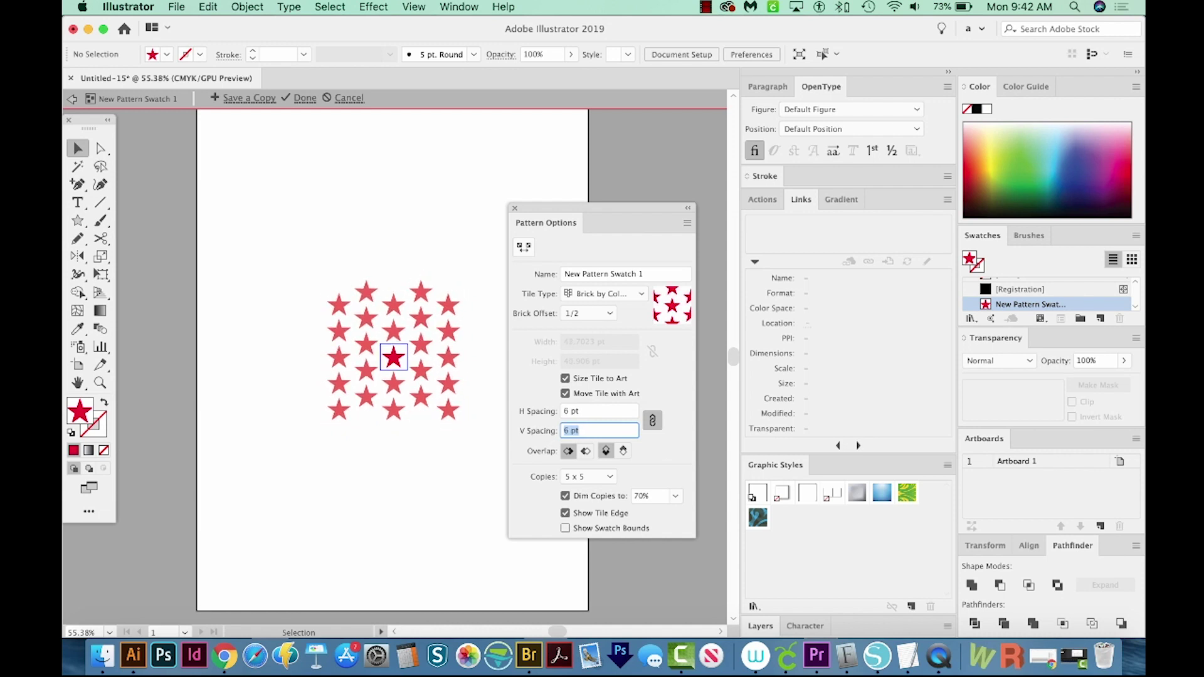
pyautogui.click(667, 471)
pyautogui.hscroll(-1, 437, 371)
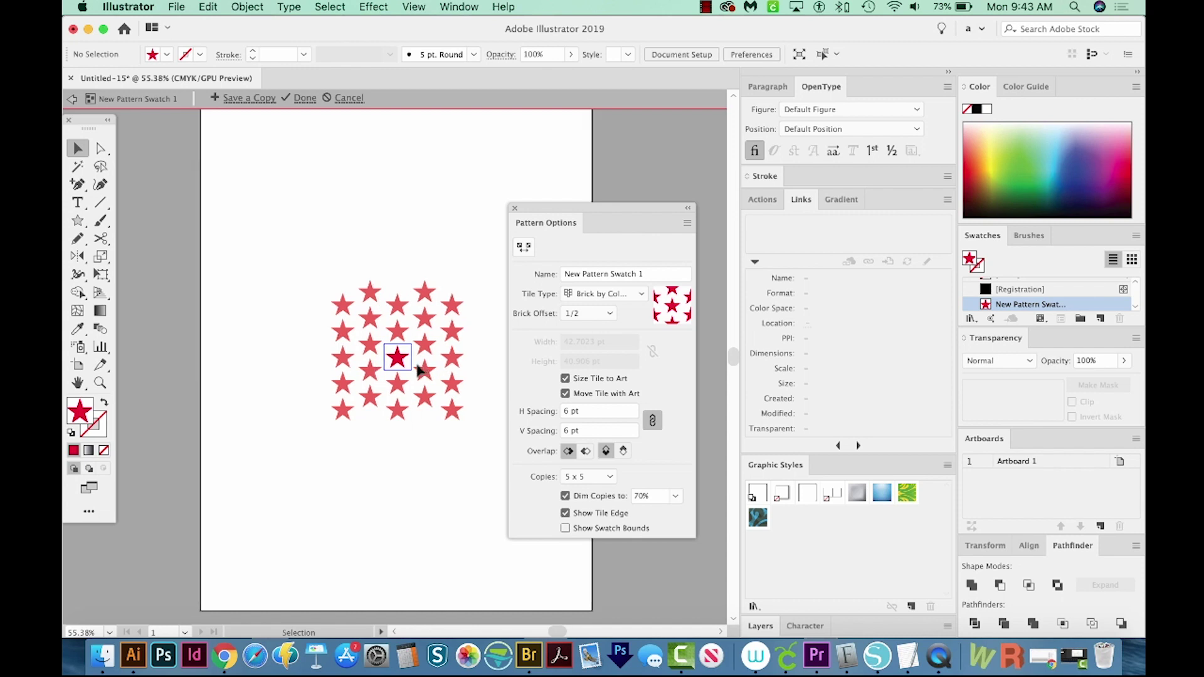
pyautogui.click(305, 98)
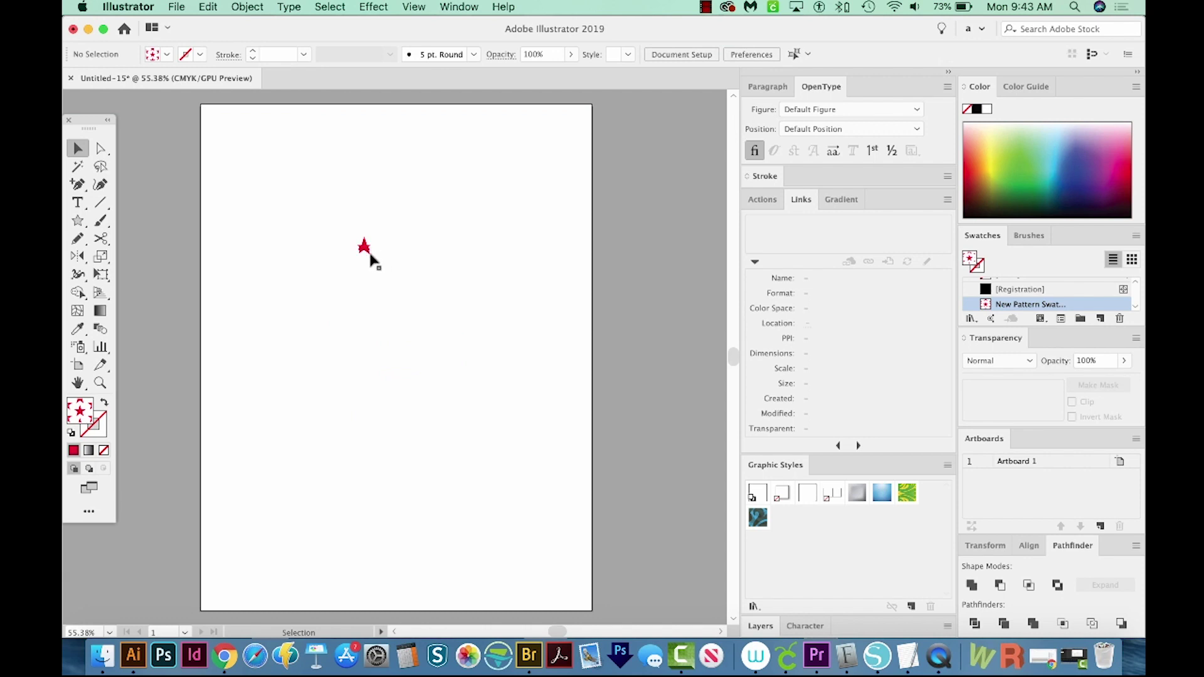
# Draw a large rectangle filled with the red star pattern below the single star.
pyautogui.moveTo(409, 217); pyautogui.dragTo(330, 277)
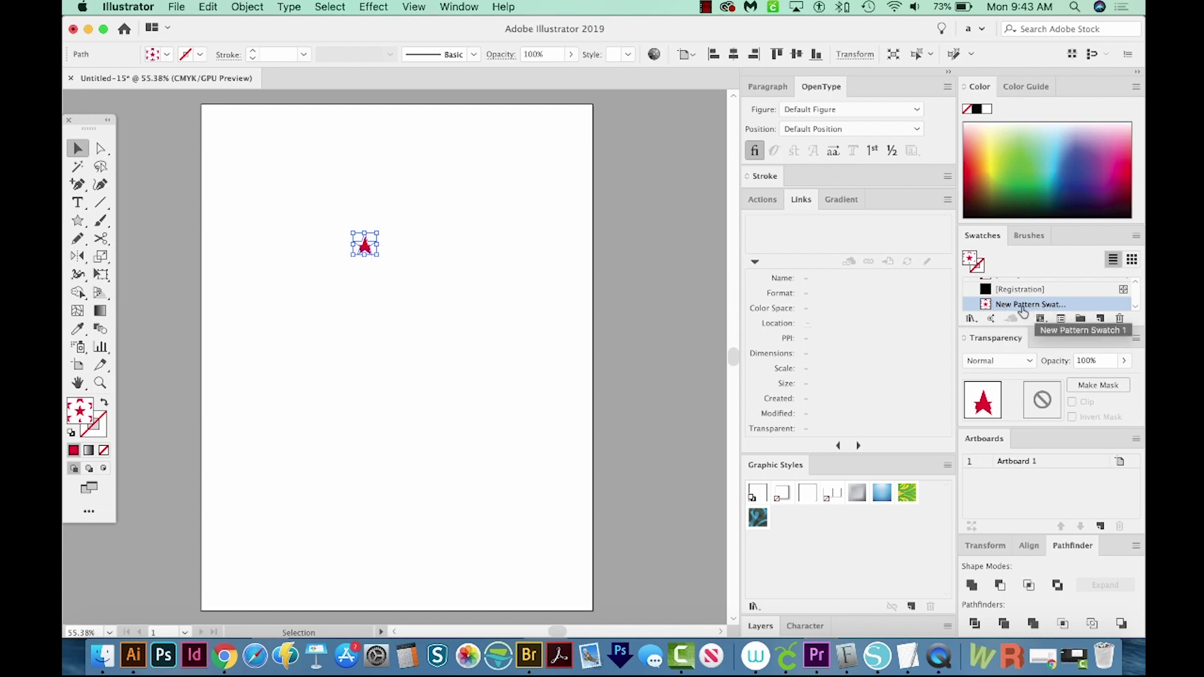
pyautogui.press('m')
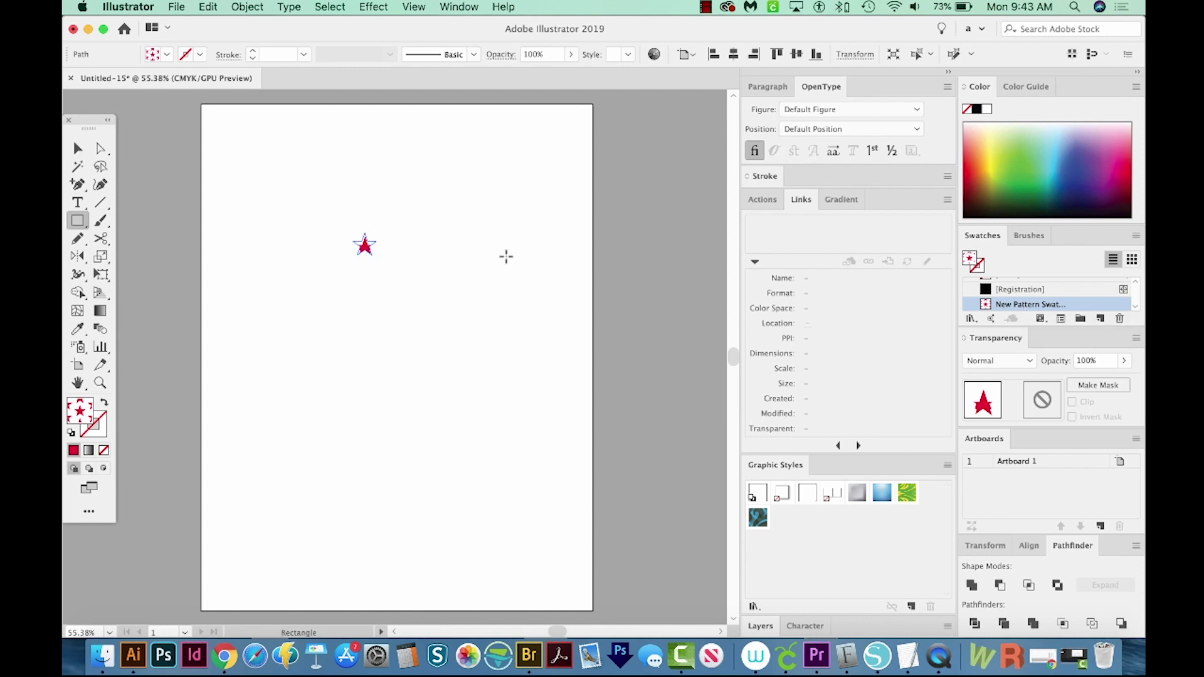
pyautogui.moveTo(244, 285); pyautogui.dragTo(534, 560)
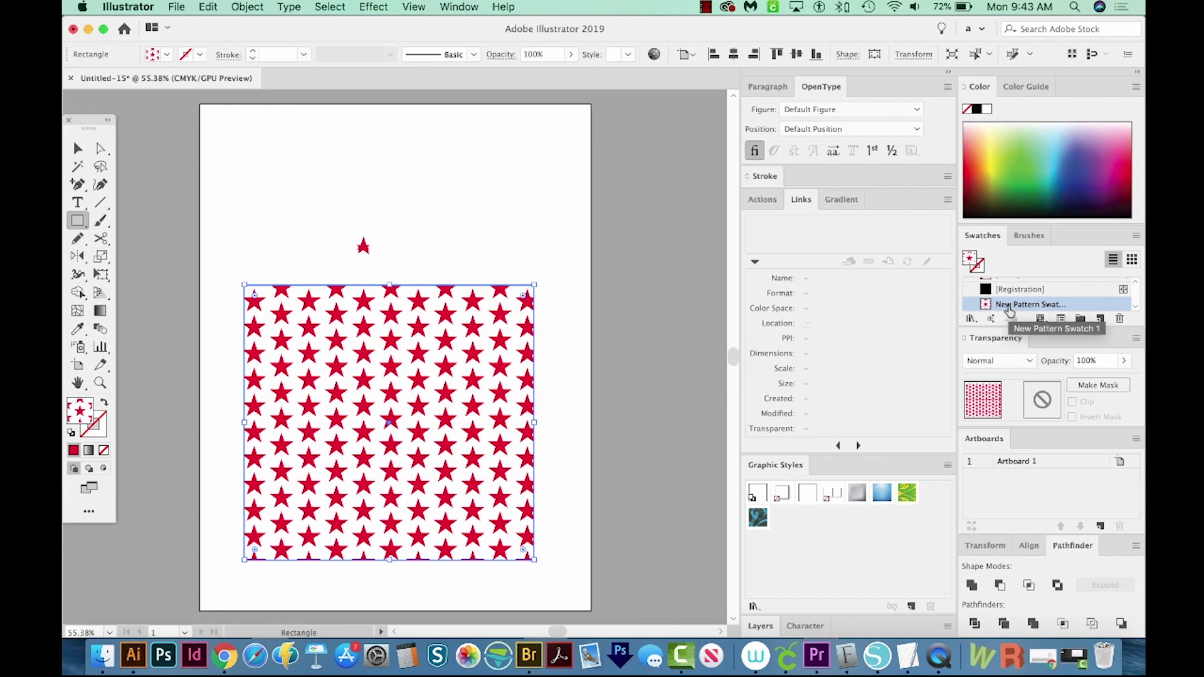
pyautogui.hscroll(1, 270, 220)
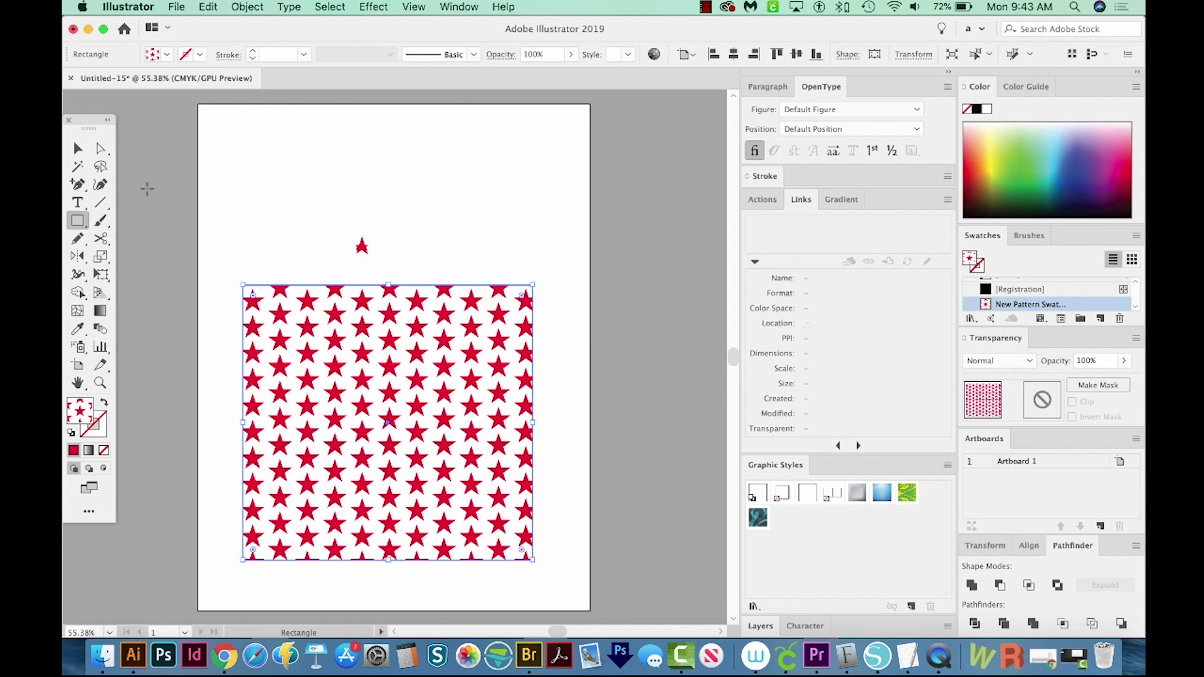
pyautogui.click(76, 148)
# Type a letter B above the star-pattern square.
pyautogui.press('t')
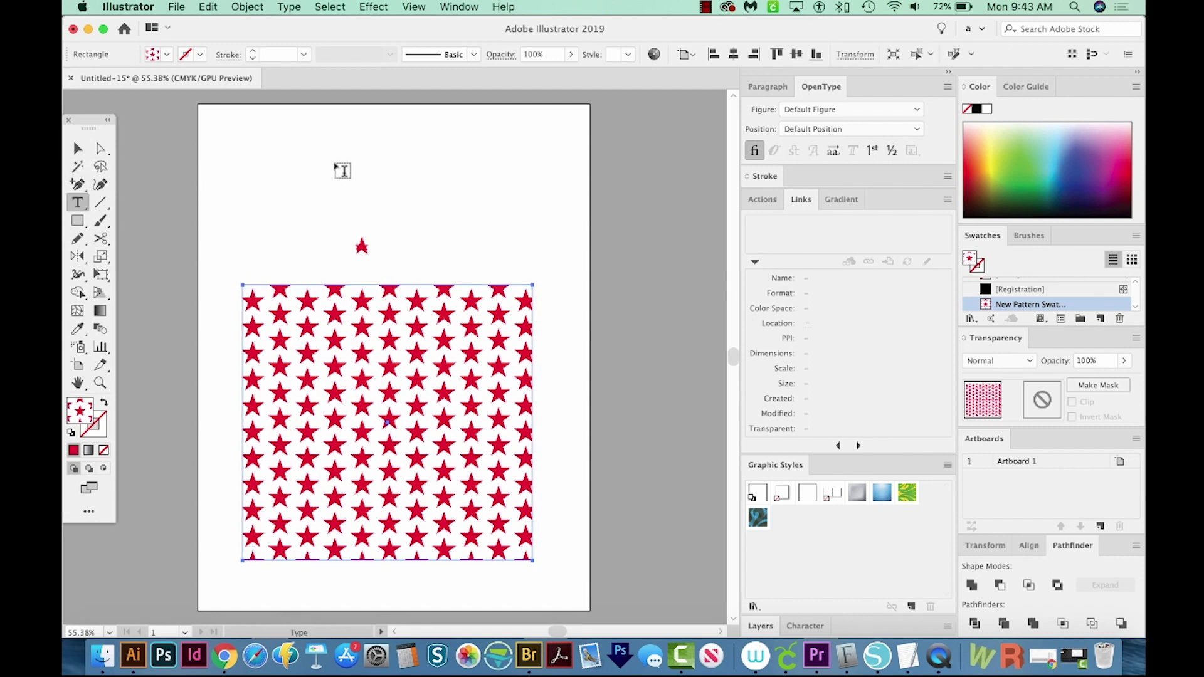
pyautogui.click(444, 187)
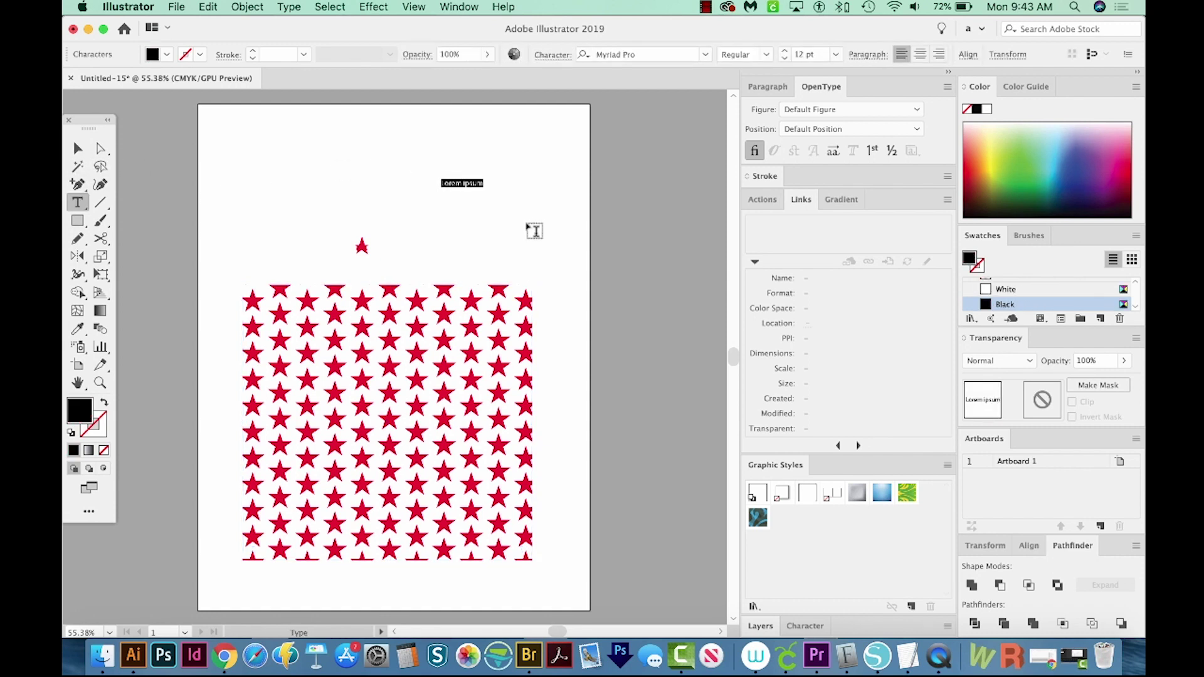
pyautogui.write('B')
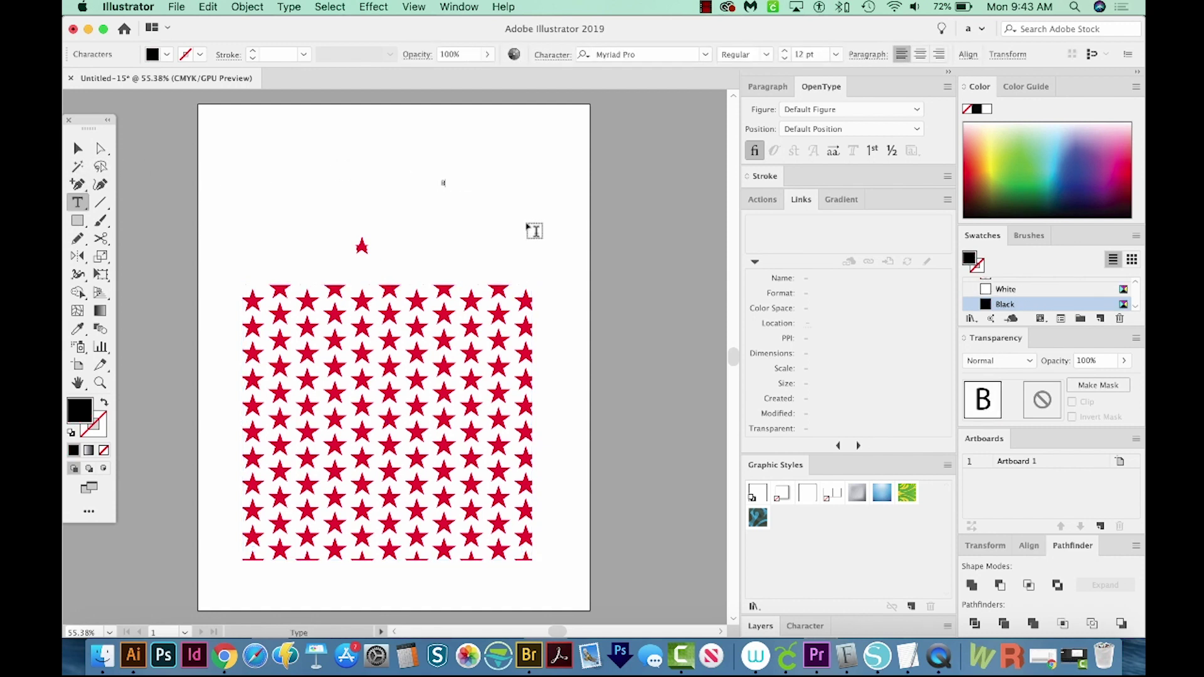
# Scale the B up to about 247 pt and position it above the square.
pyautogui.click(79, 149)
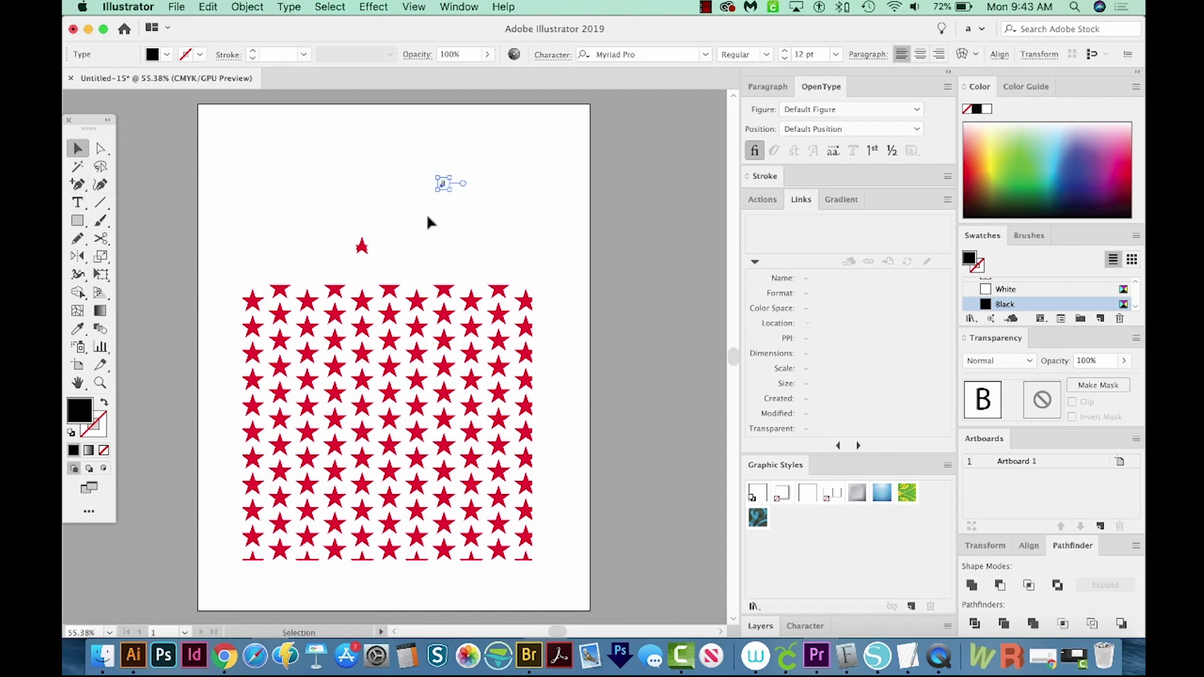
pyautogui.hscroll(-3, 427, 218)
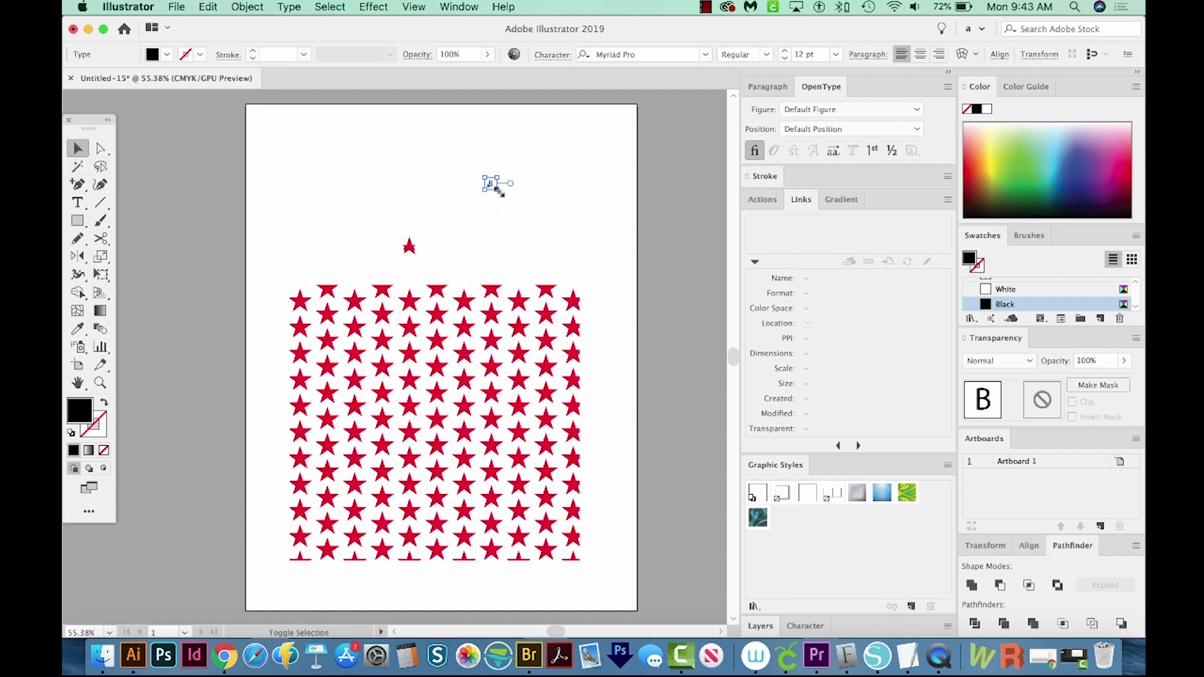
pyautogui.moveTo(498, 191); pyautogui.dragTo(599, 339)
pyautogui.moveTo(530, 232); pyautogui.dragTo(557, 295)
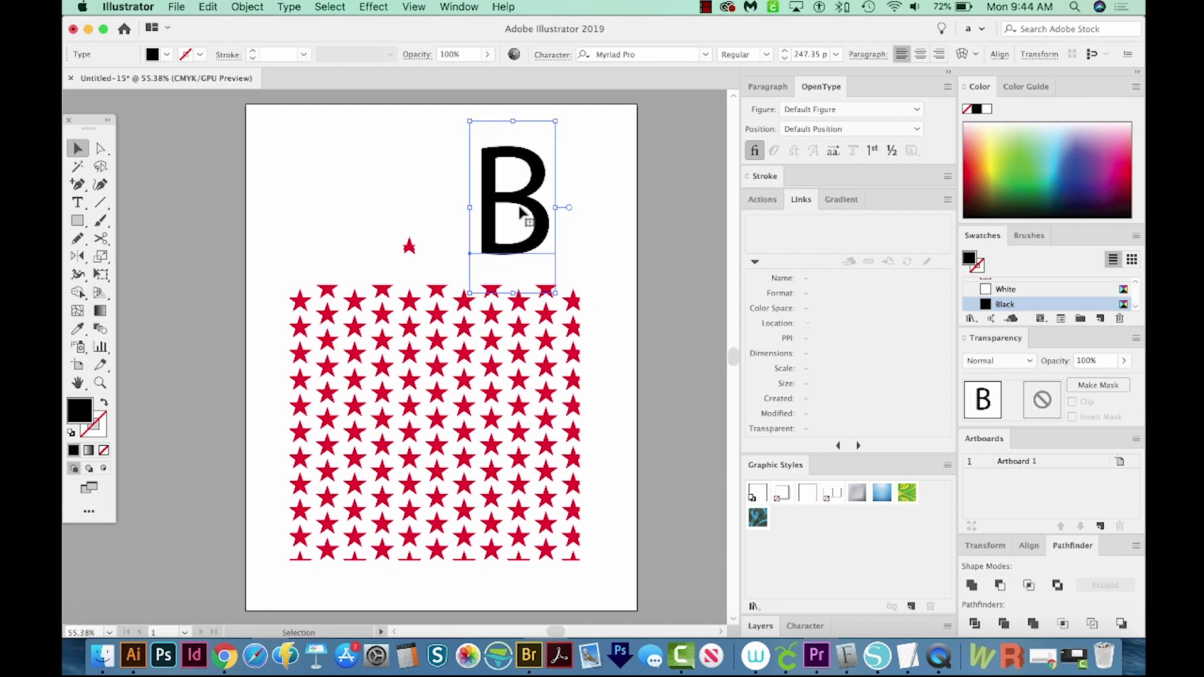
pyautogui.click(692, 53)
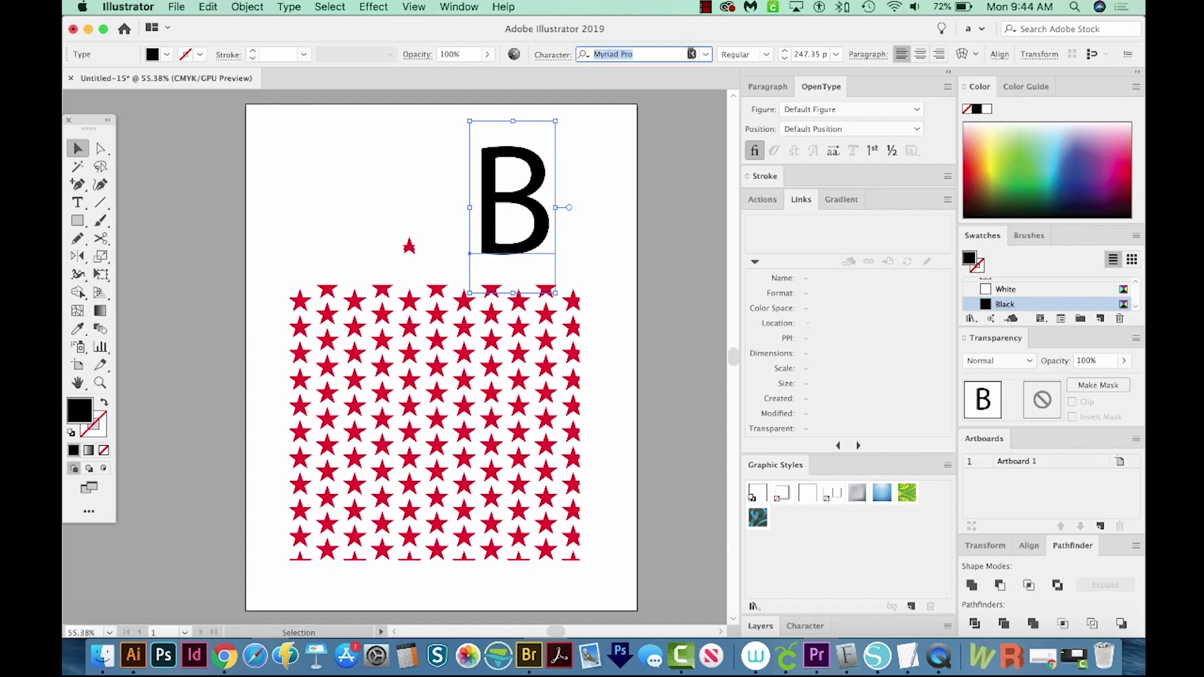
# Change the B's font to Cooper Std Black and enlarge it to about 293 pt.
pyautogui.write('coop')
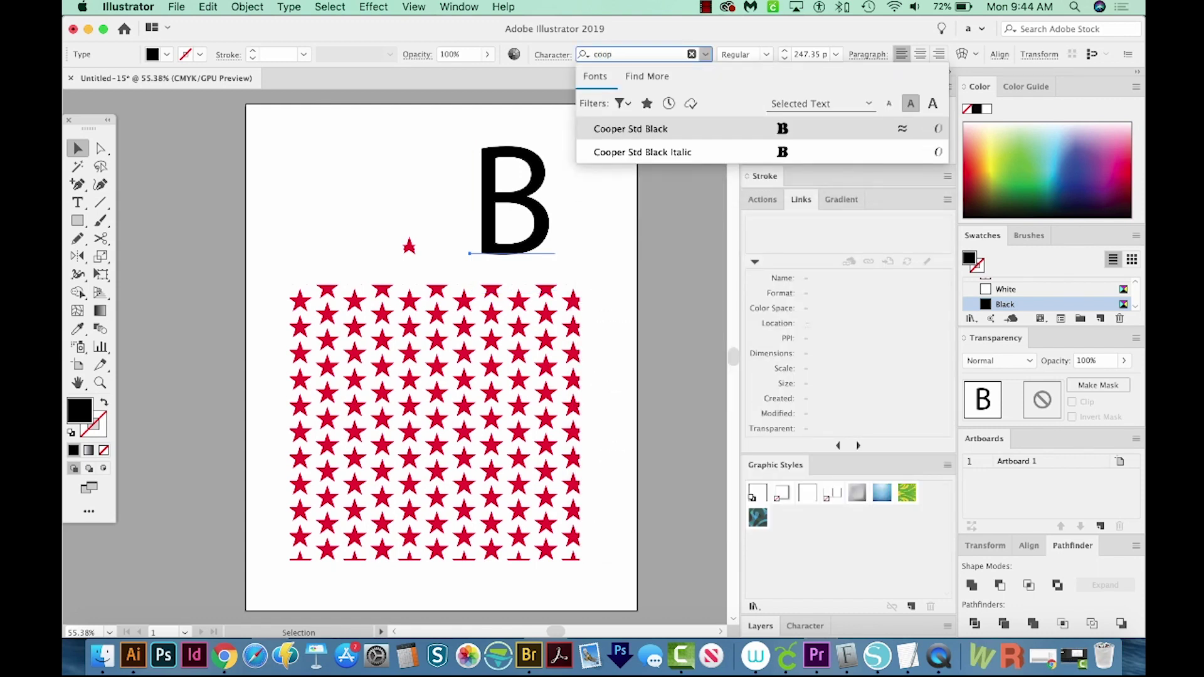
pyautogui.click(667, 127)
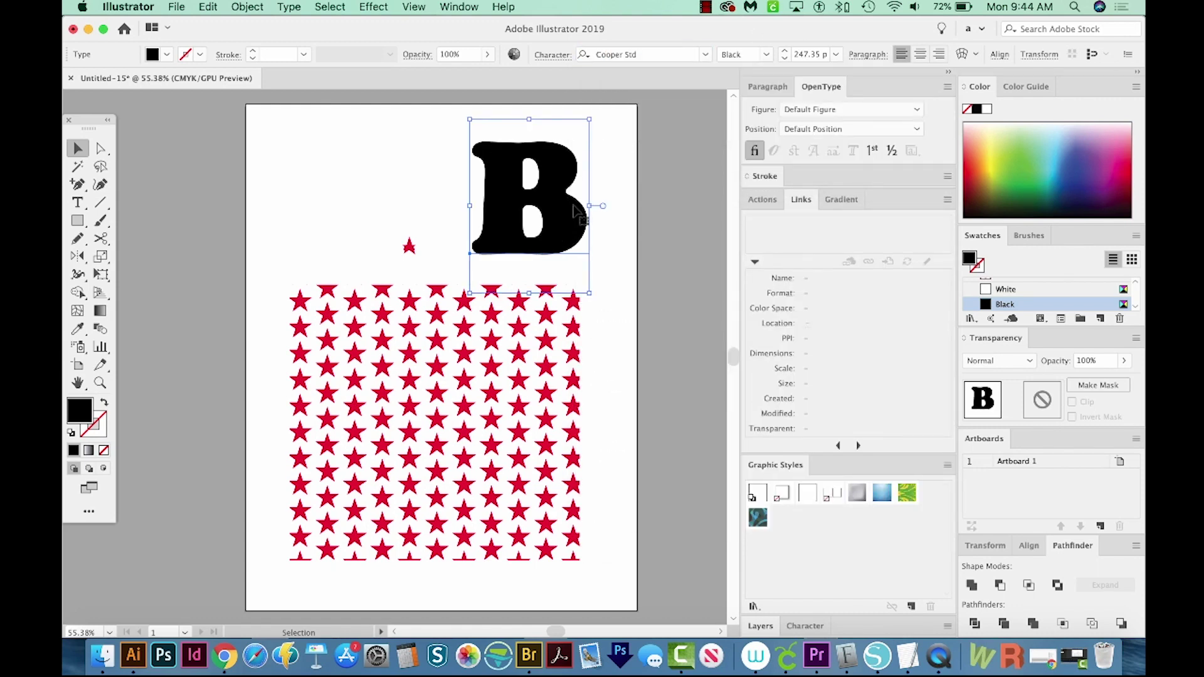
pyautogui.moveTo(576, 212)
pyautogui.mouseDown()
pyautogui.moveTo(550, 224)
pyautogui.moveTo(555, 206)
pyautogui.mouseUp()
pyautogui.moveTo(568, 286)
pyautogui.mouseDown()
pyautogui.moveTo(591, 322)
pyautogui.moveTo(584, 273)
pyautogui.mouseUp()
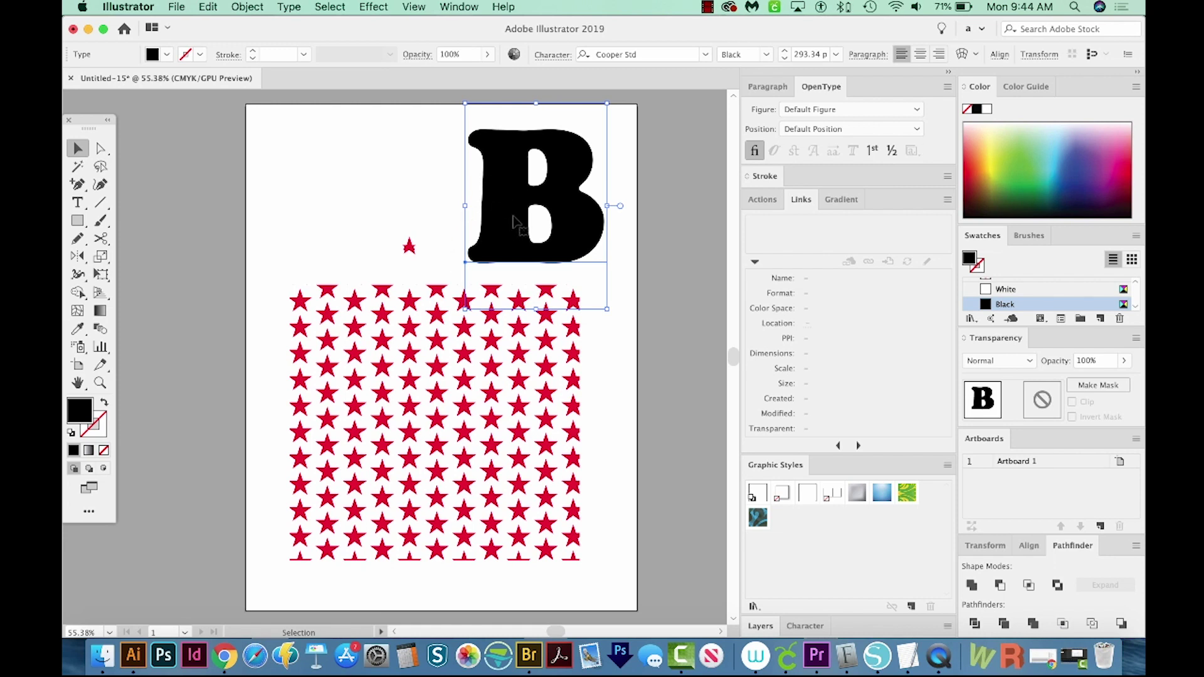
# Dock the Appearance panel and expand the B's Characters row, showing no stroke and black fill.
pyautogui.click(463, 7)
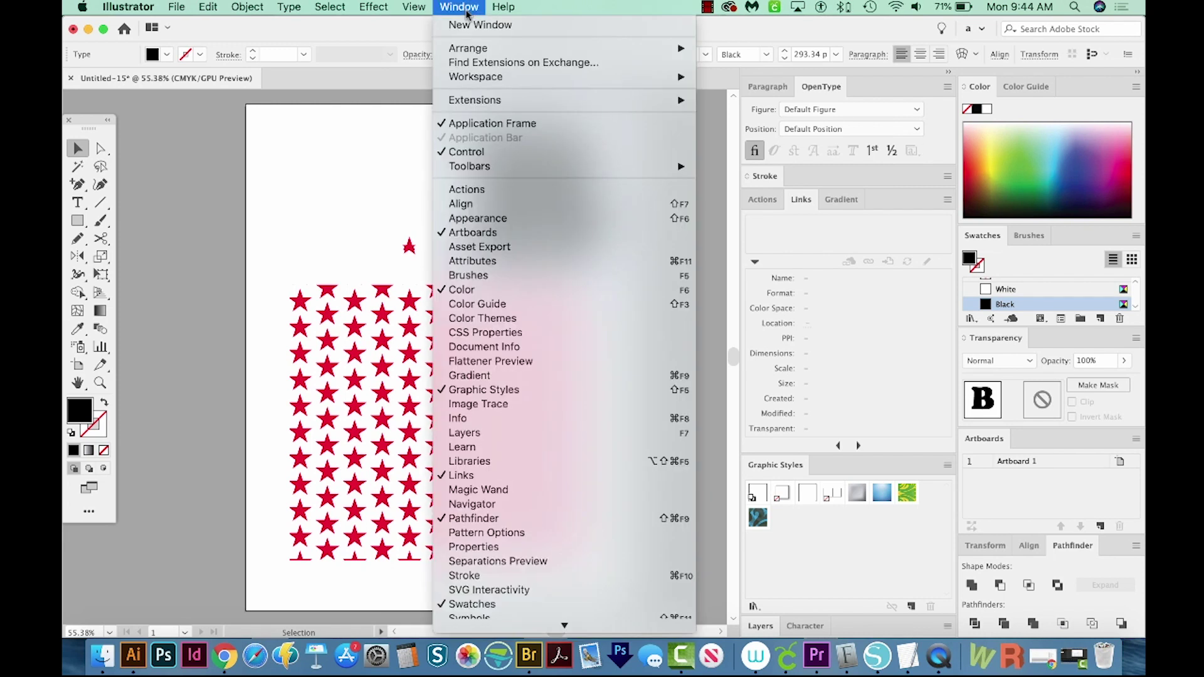
pyautogui.click(502, 218)
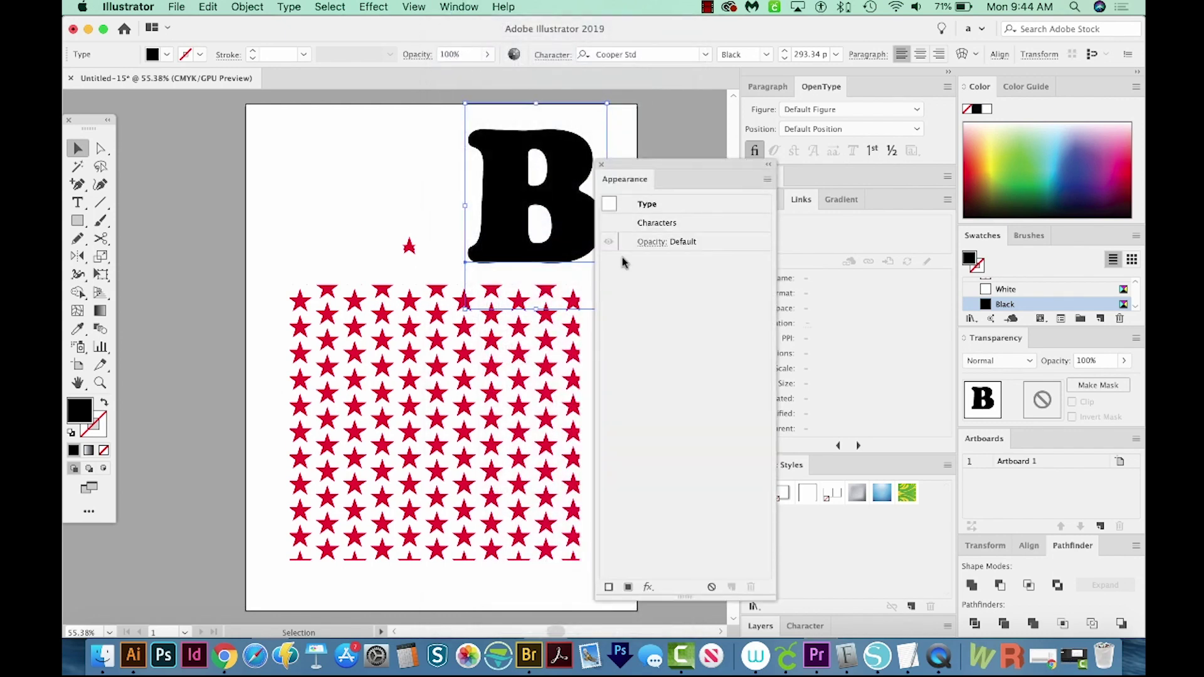
pyautogui.moveTo(654, 180)
pyautogui.mouseDown()
pyautogui.moveTo(690, 169)
pyautogui.moveTo(671, 144)
pyautogui.mouseUp()
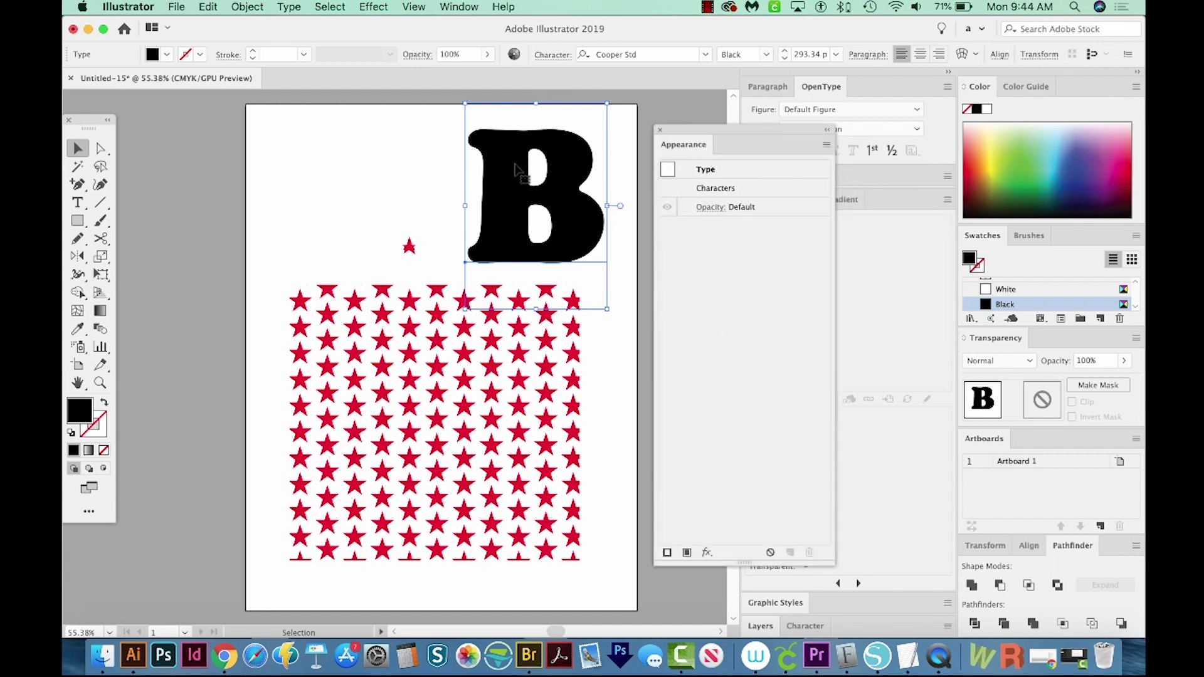
pyautogui.doubleClick(721, 191)
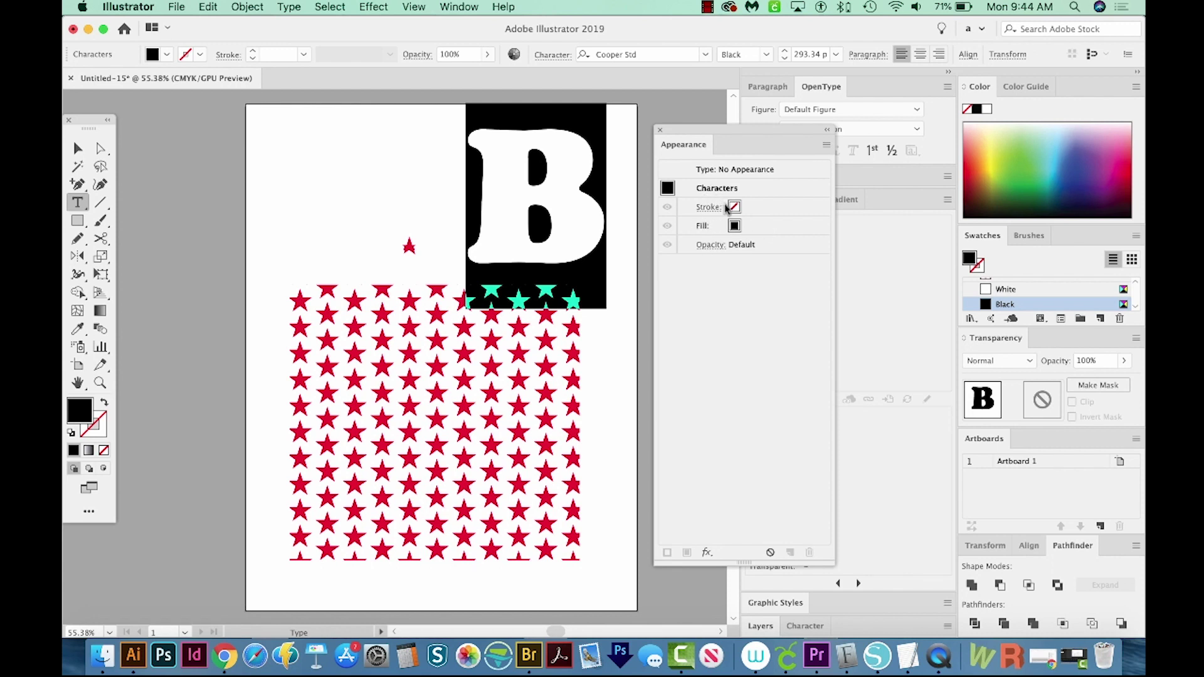
# Remove the B's character fill and add a new black appearance fill to the type object.
pyautogui.click(756, 226)
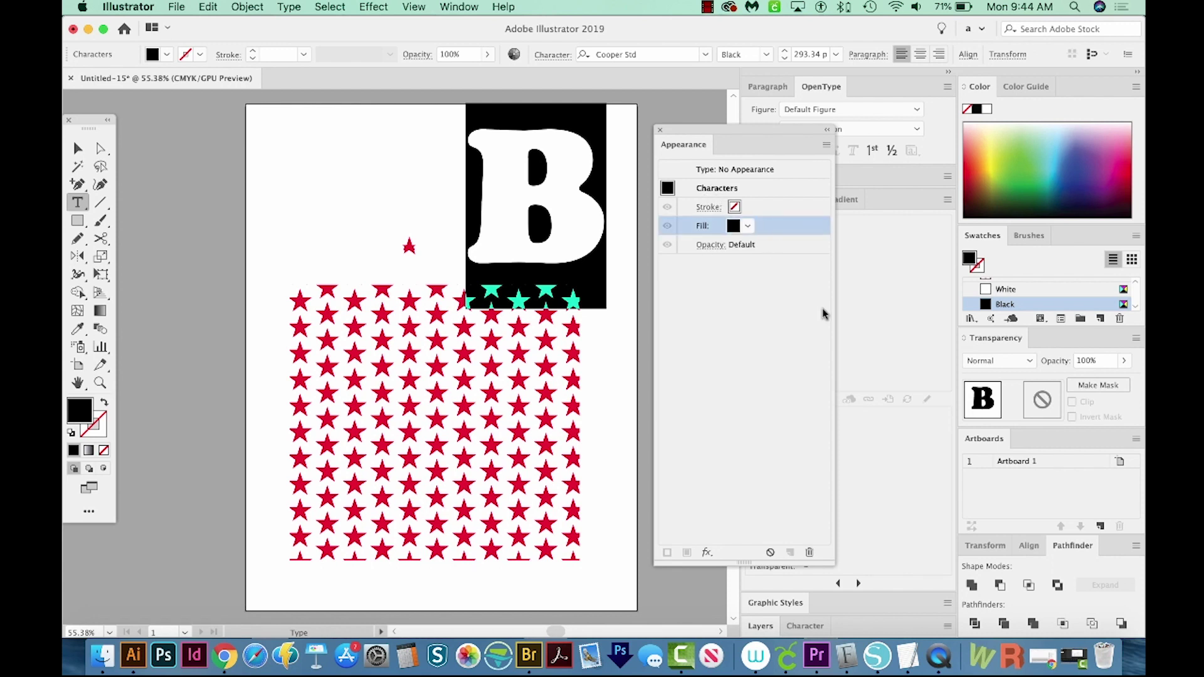
pyautogui.click(810, 552)
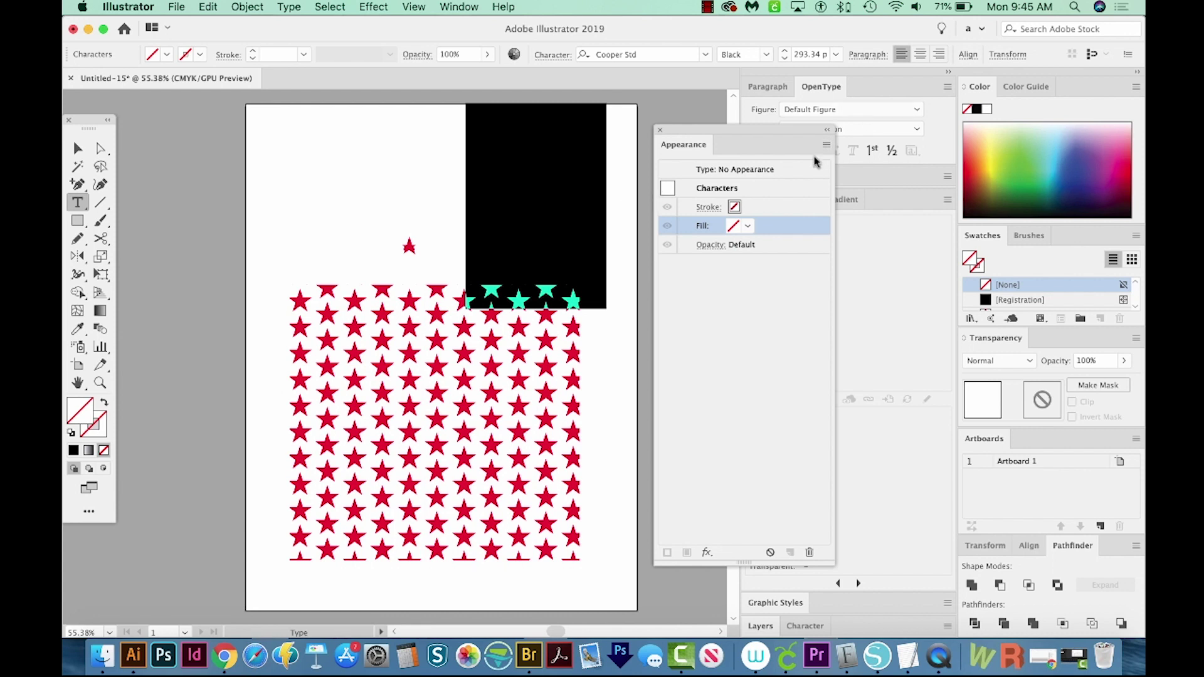
pyautogui.click(793, 170)
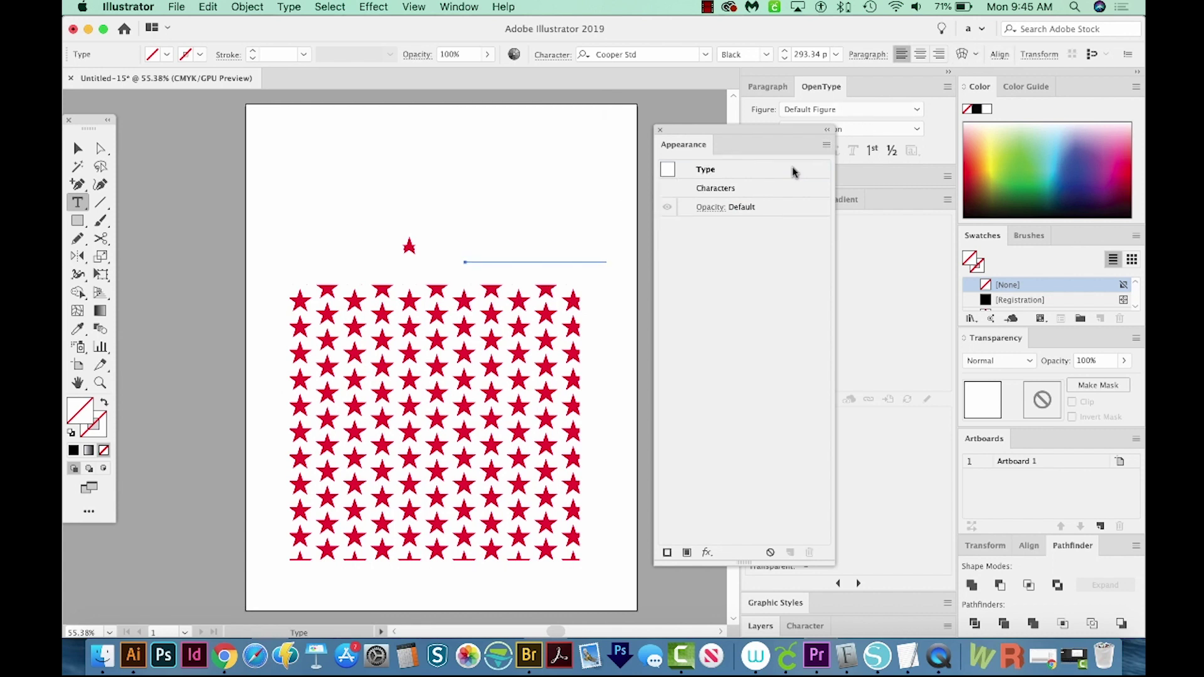
pyautogui.click(730, 171)
pyautogui.click(827, 145)
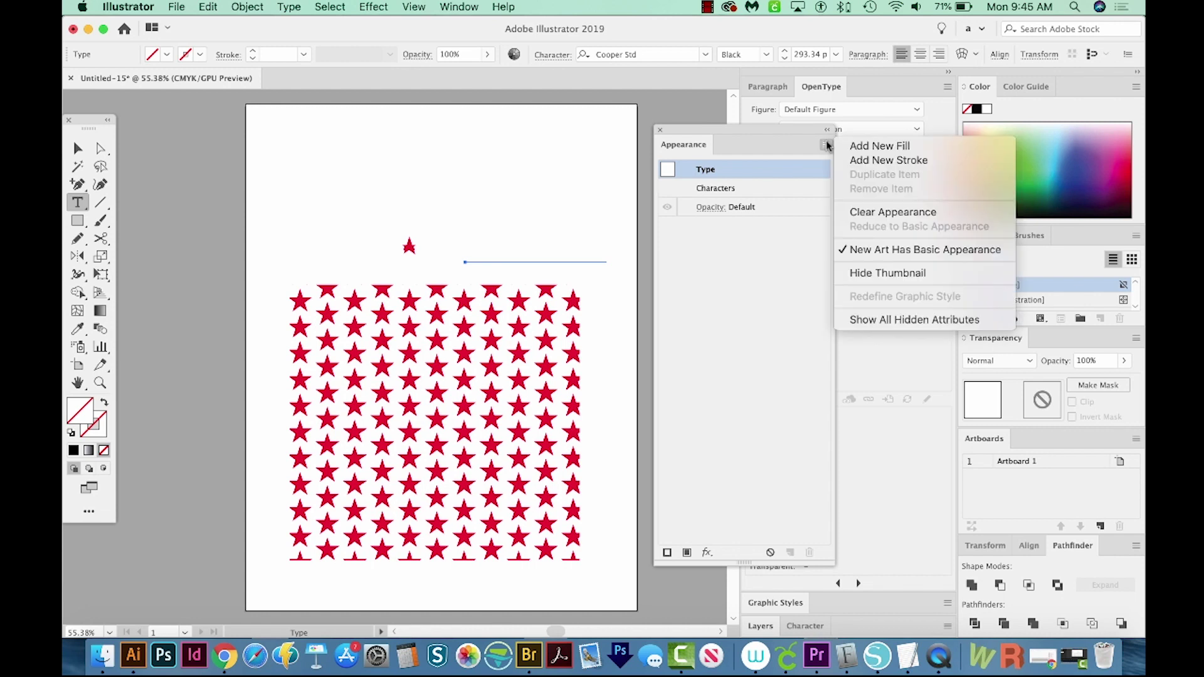
pyautogui.click(878, 146)
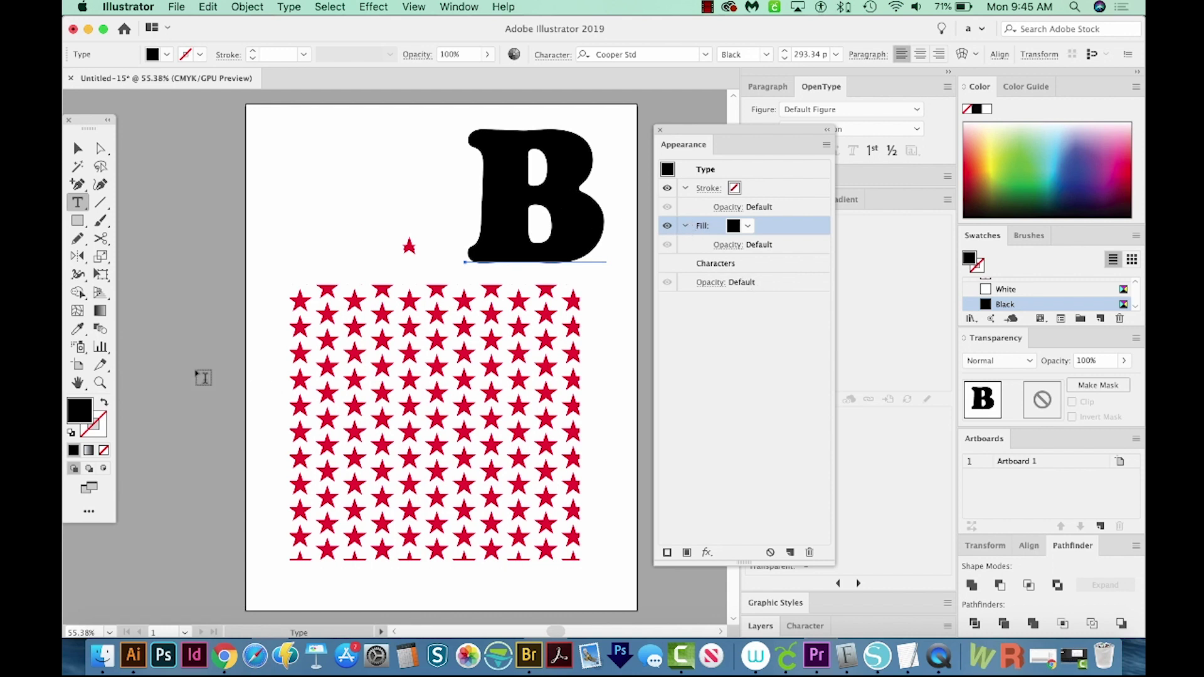
# Set the B's fill colour to navy blue #0c3c75 in the Color Picker.
pyautogui.doubleClick(80, 411)
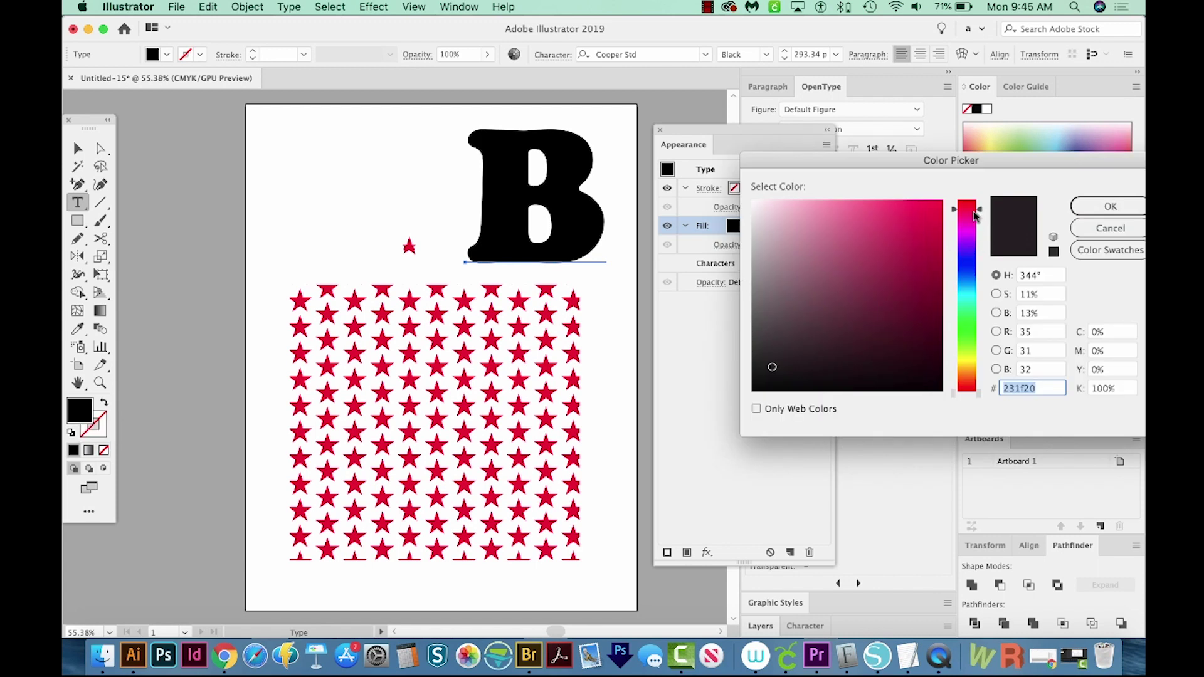
pyautogui.click(969, 280)
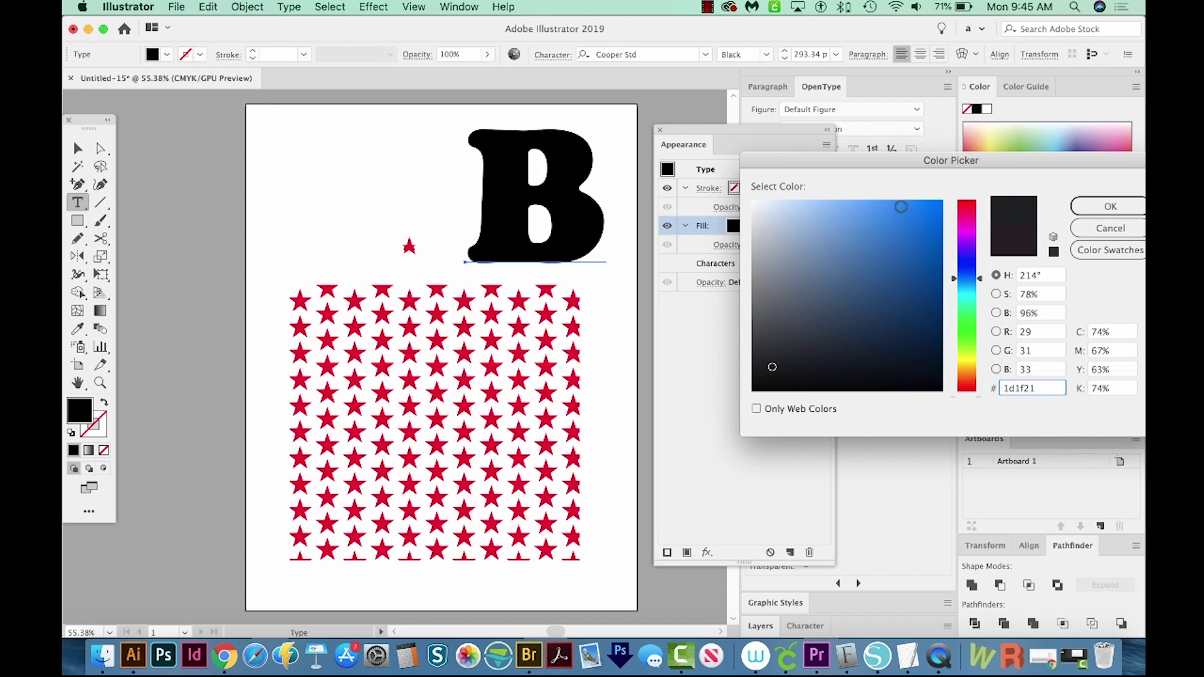
pyautogui.click(901, 207)
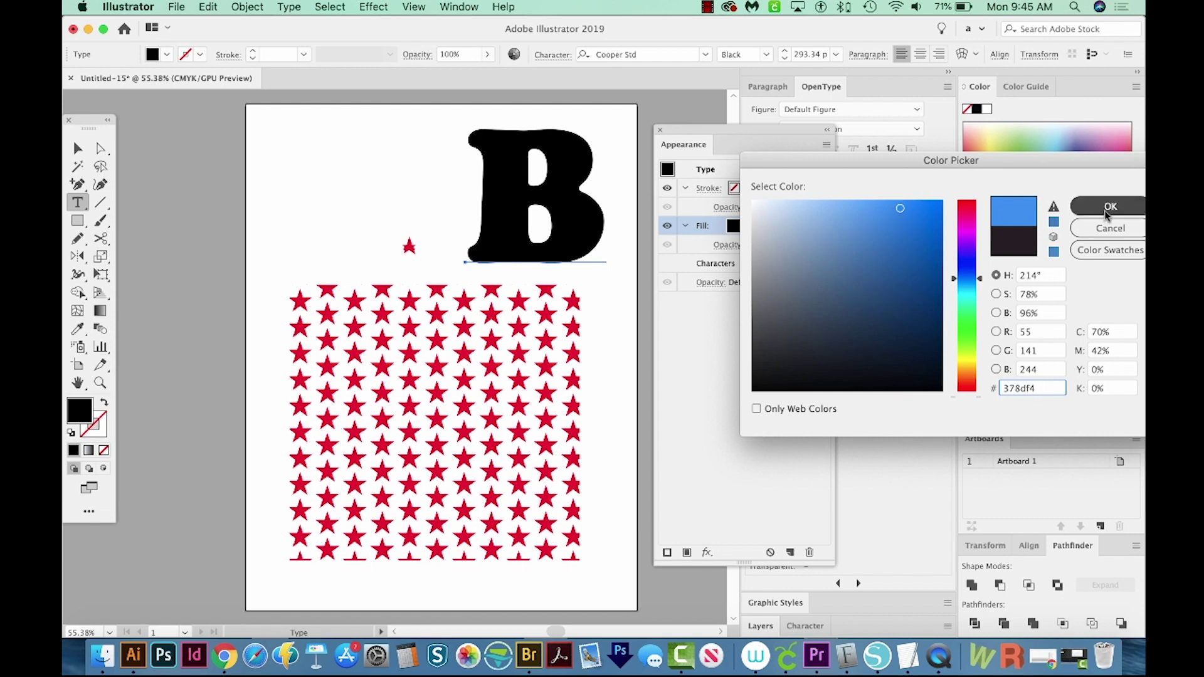
pyautogui.click(924, 305)
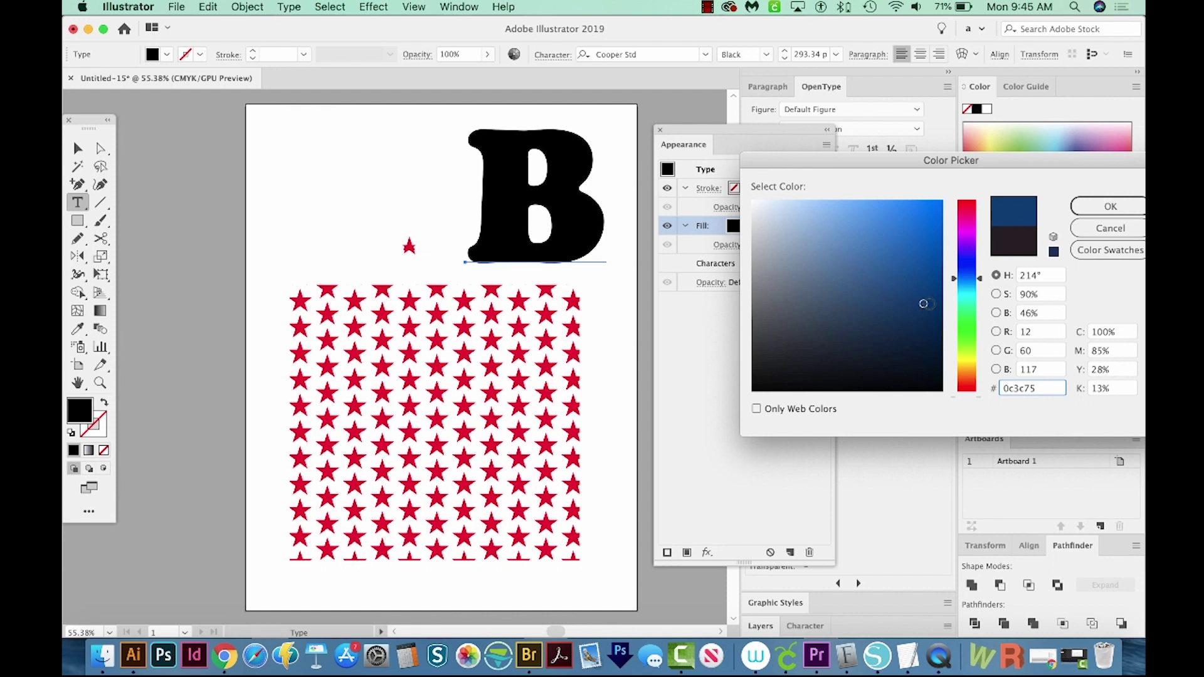
pyautogui.click(1088, 210)
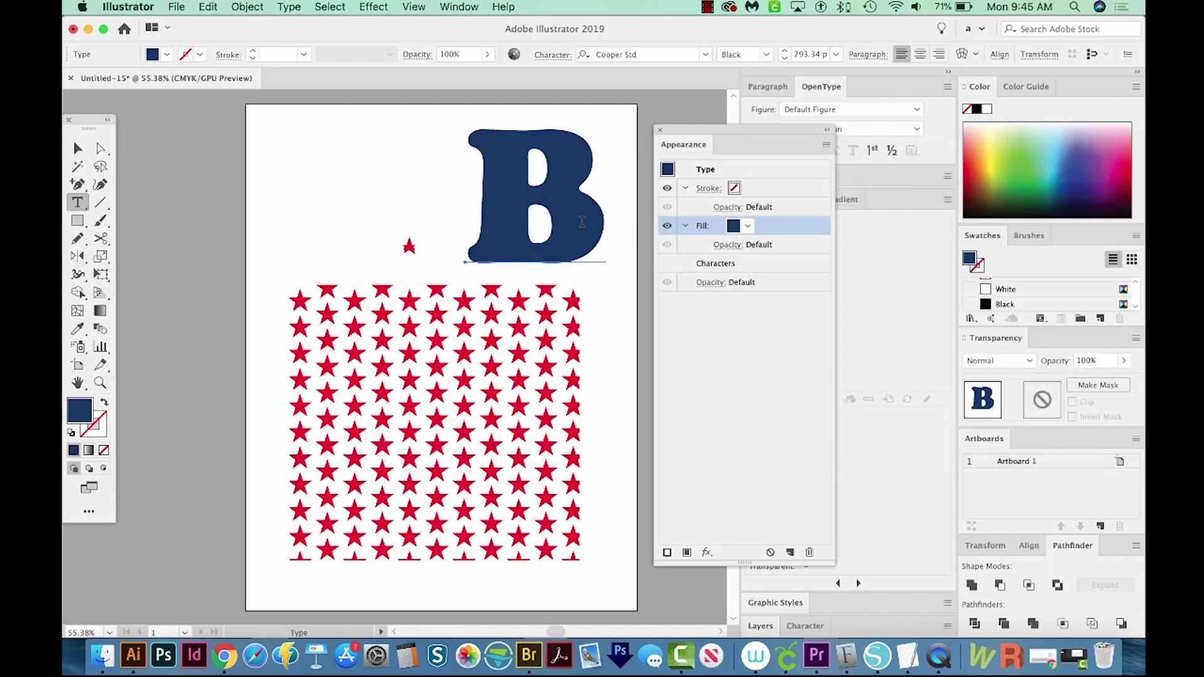
# Give the B an 11 pt white stroke and duplicate that stroke beneath the fill.
pyautogui.click(748, 191)
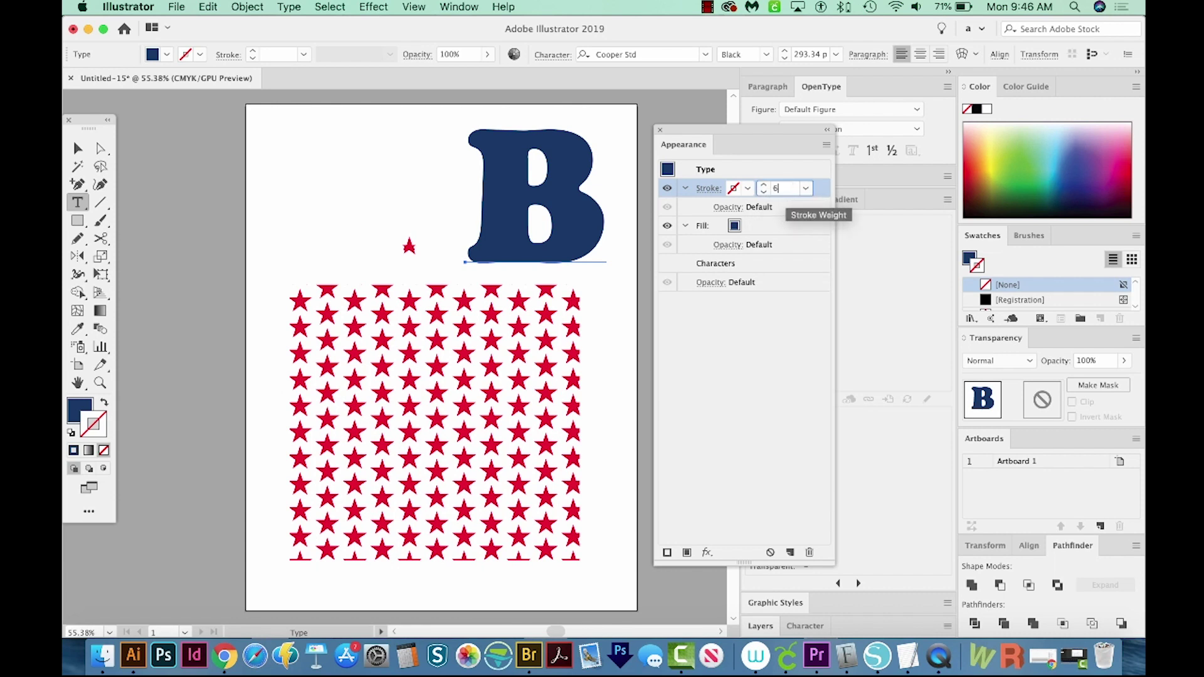
pyautogui.press('Return')
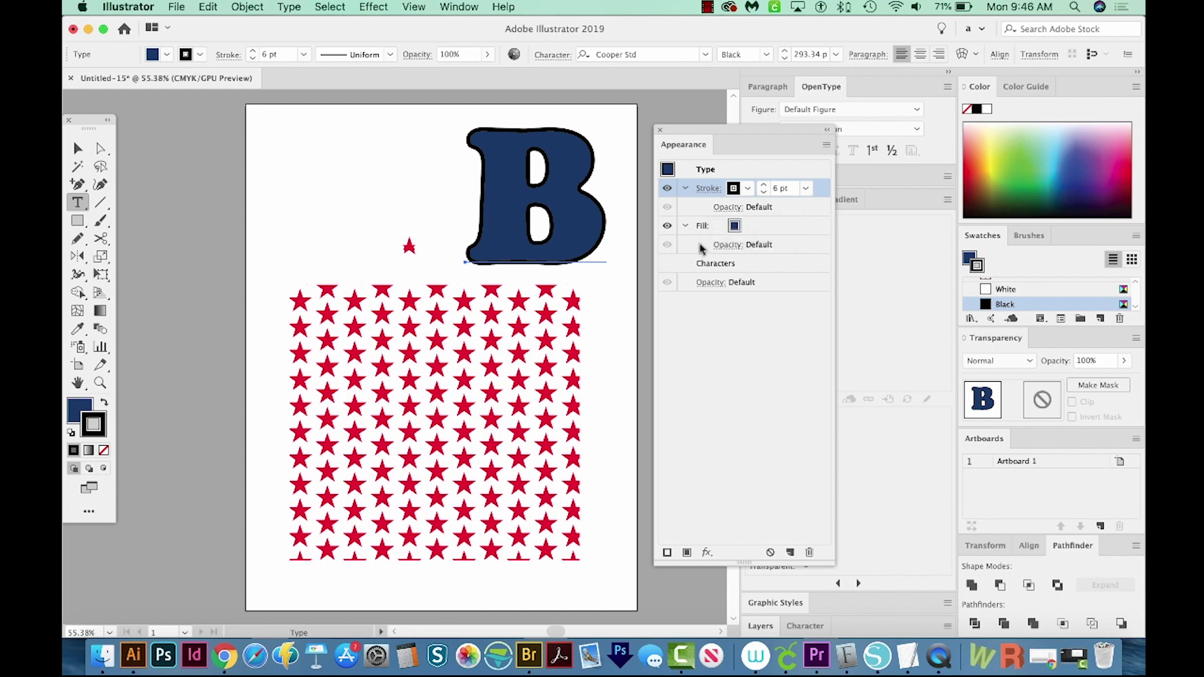
pyautogui.click(763, 186)
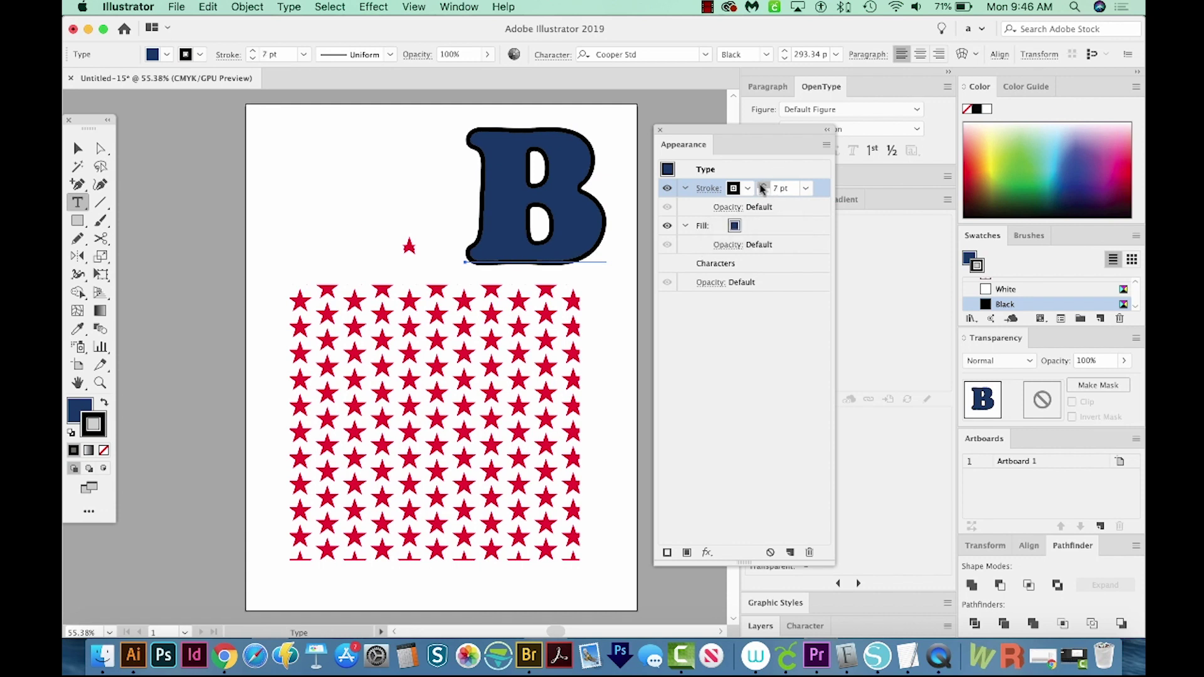
pyautogui.click(762, 186)
pyautogui.click(763, 186)
pyautogui.click(763, 186)
pyautogui.click(763, 185)
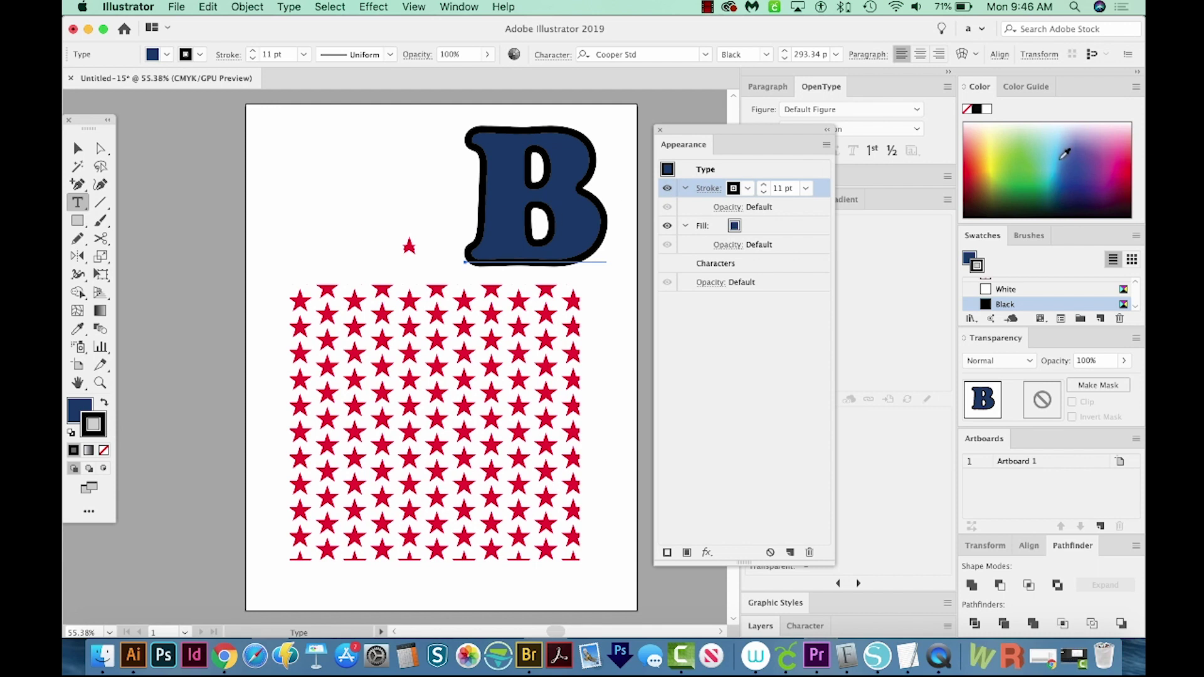
pyautogui.click(987, 109)
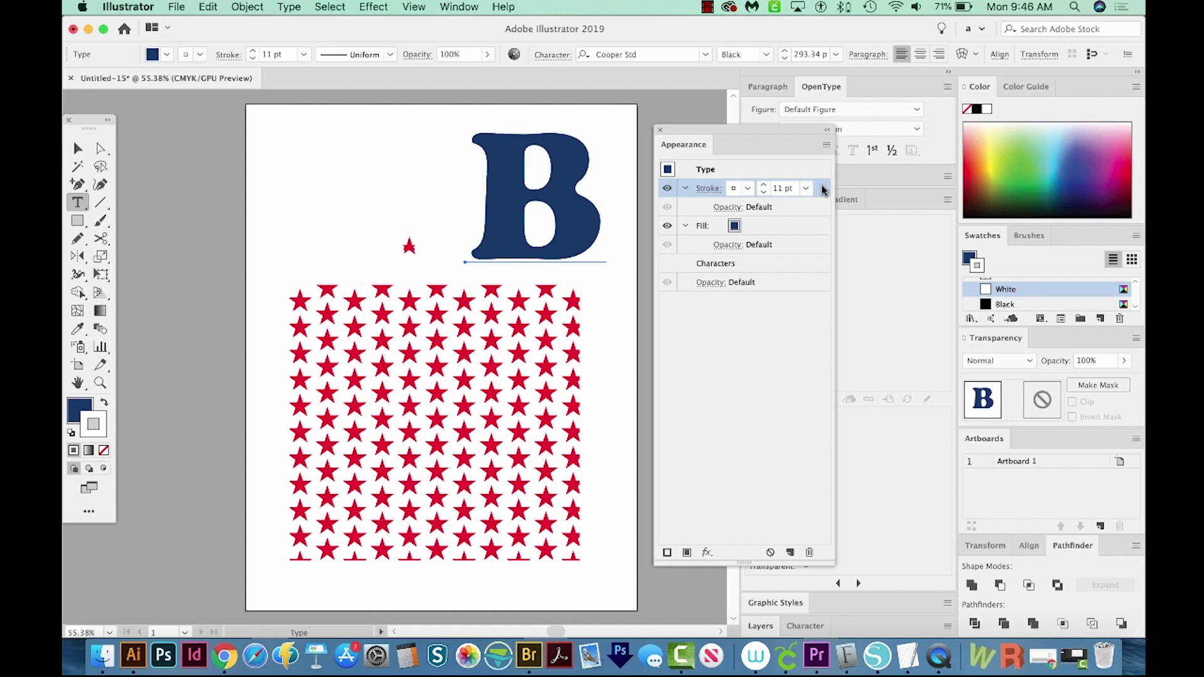
pyautogui.moveTo(825, 191); pyautogui.dragTo(805, 259)
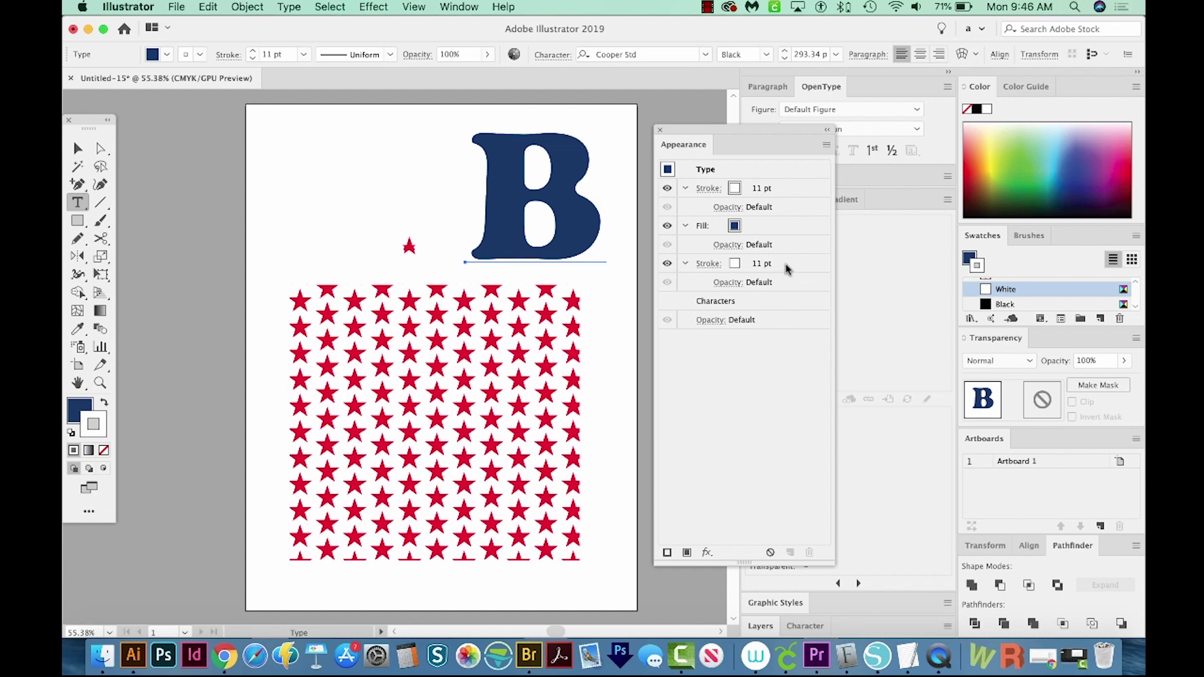
# Set the lower duplicate stroke's weight to 22 pt, keeping the upper at 11 pt.
pyautogui.click(796, 266)
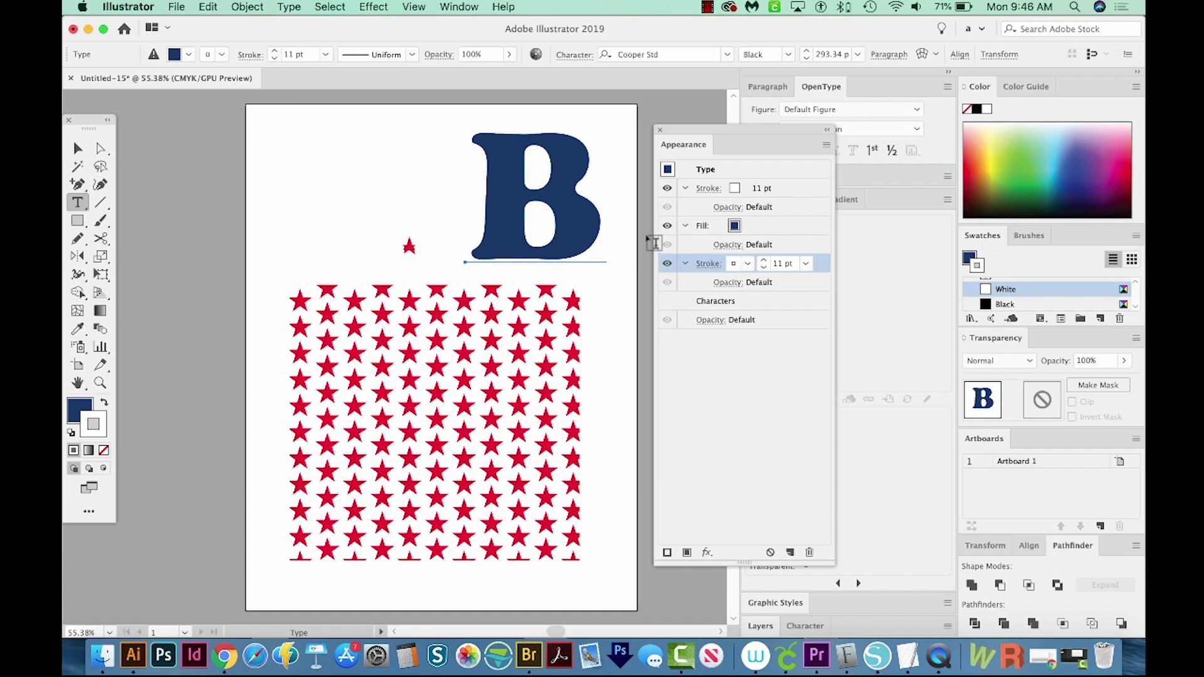
pyautogui.tripleClick(793, 262)
pyautogui.write('22')
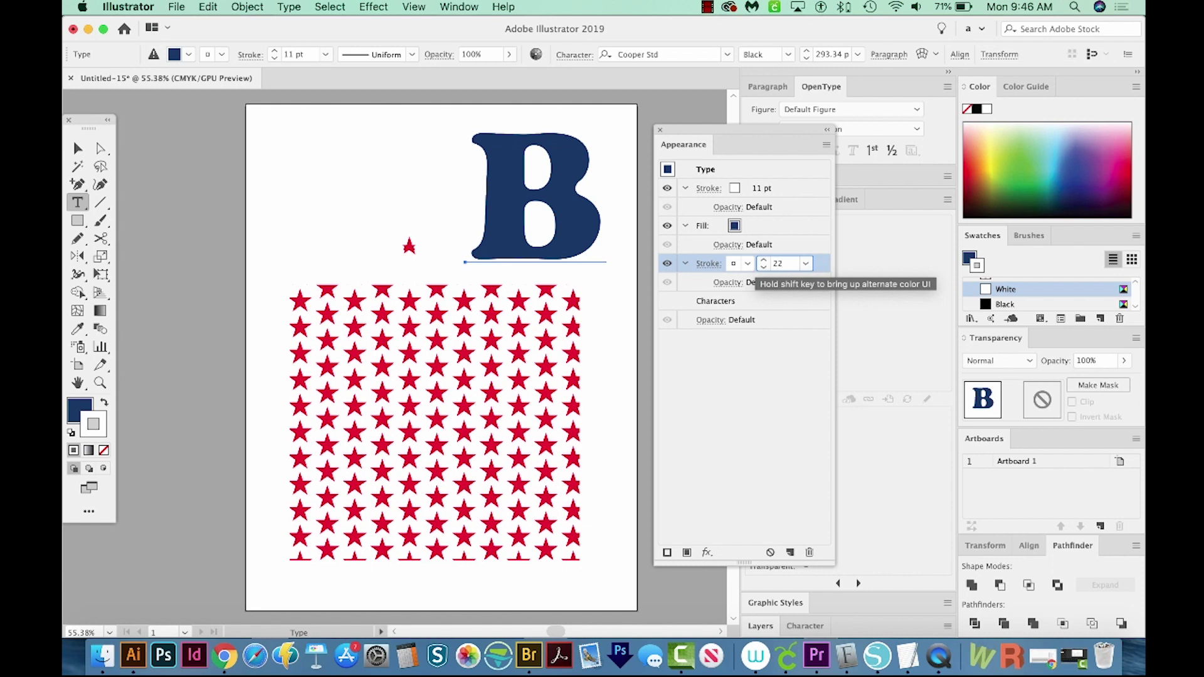
pyautogui.press('Return')
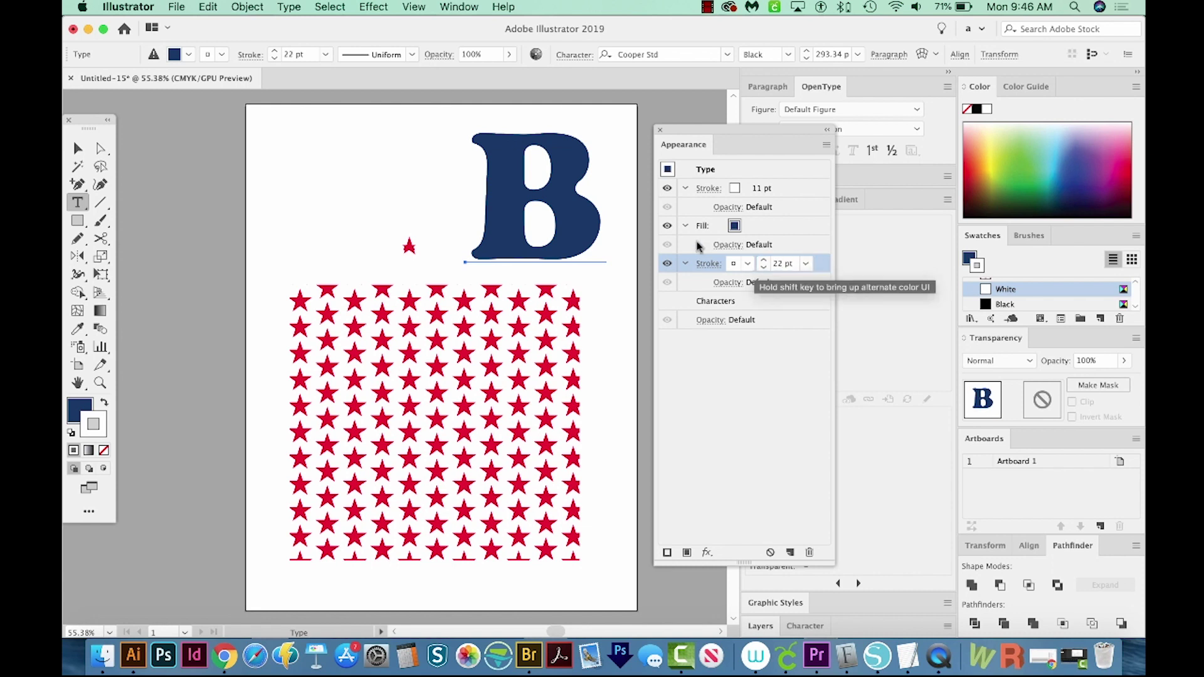
# Colour the B's lower 22 pt stroke red (#f71808) to frame the white outline.
pyautogui.doubleClick(94, 434)
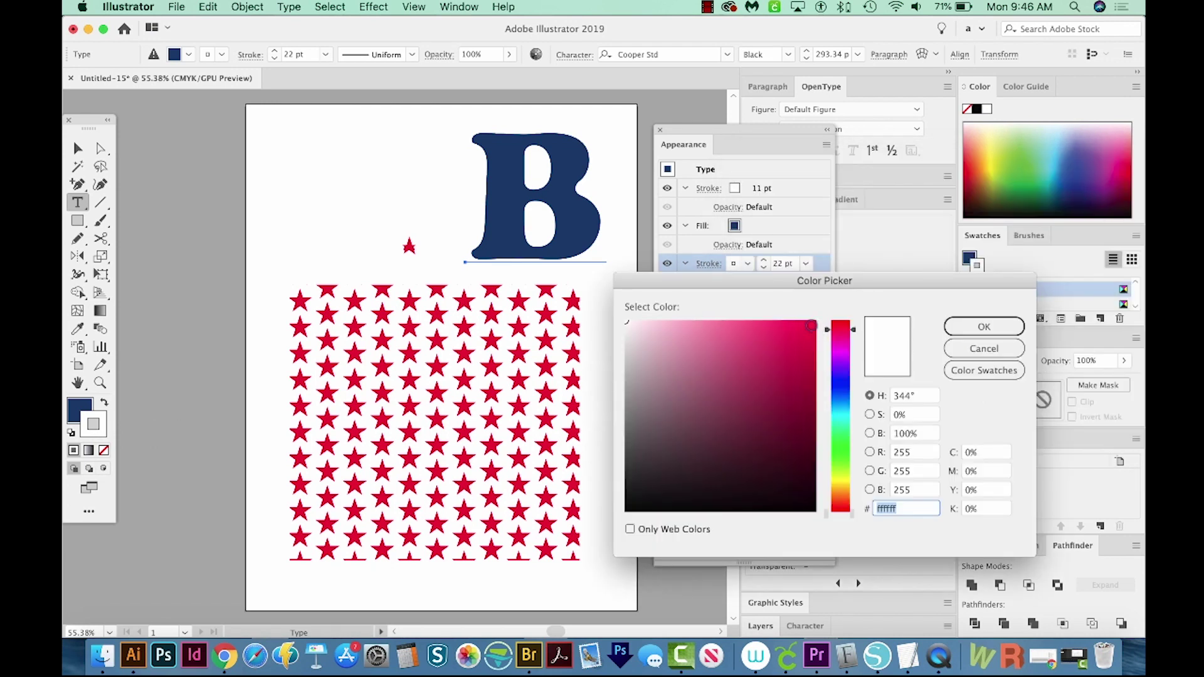
pyautogui.click(811, 326)
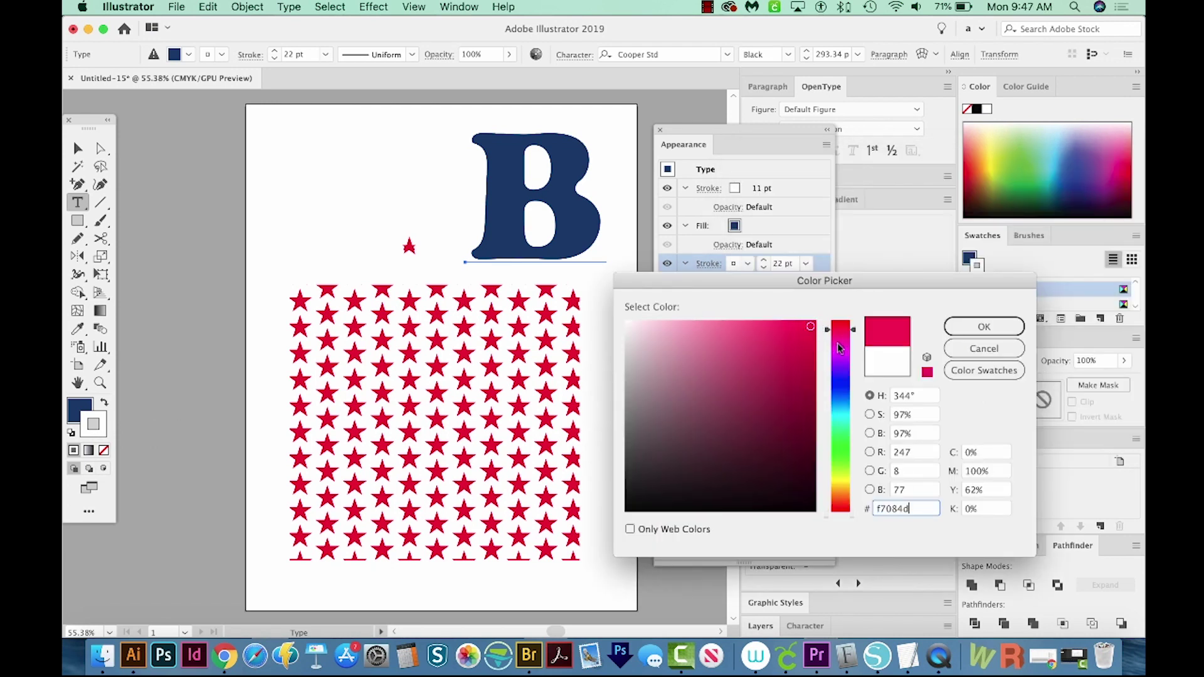
pyautogui.click(844, 510)
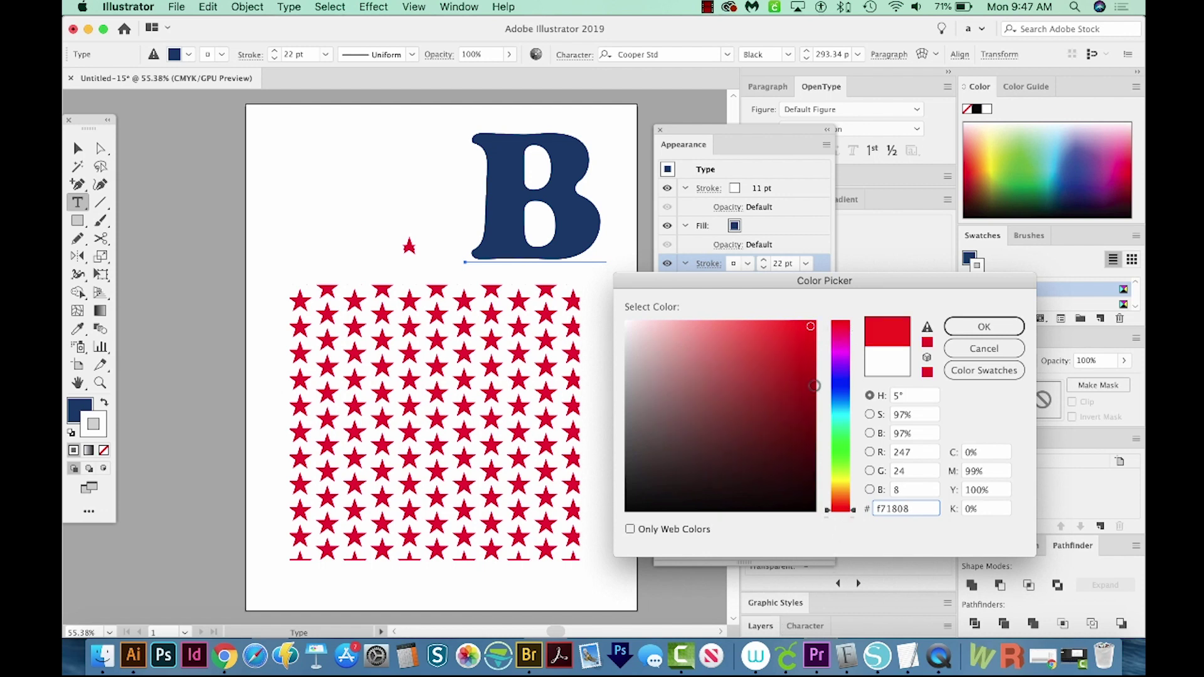
pyautogui.click(984, 326)
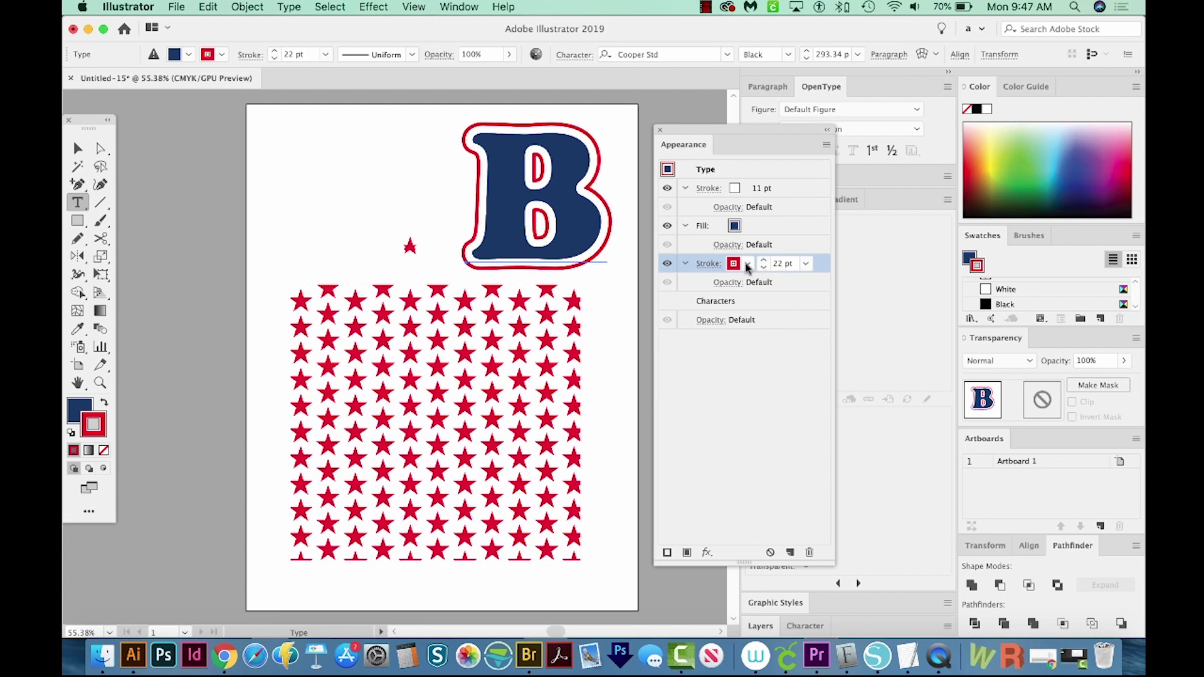
pyautogui.doubleClick(778, 263)
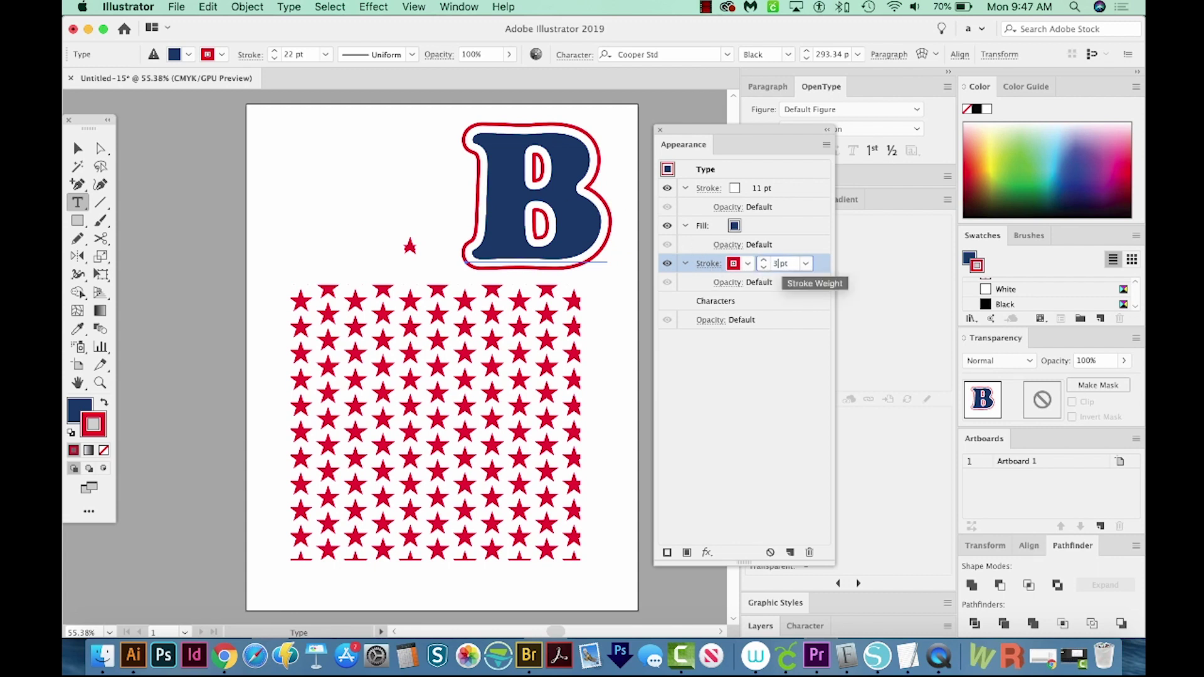
# Revert a trial 33 pt weight back to 22 pt, then duplicate the B's navy fill.
pyautogui.press('Return')
pyautogui.press('super+z')
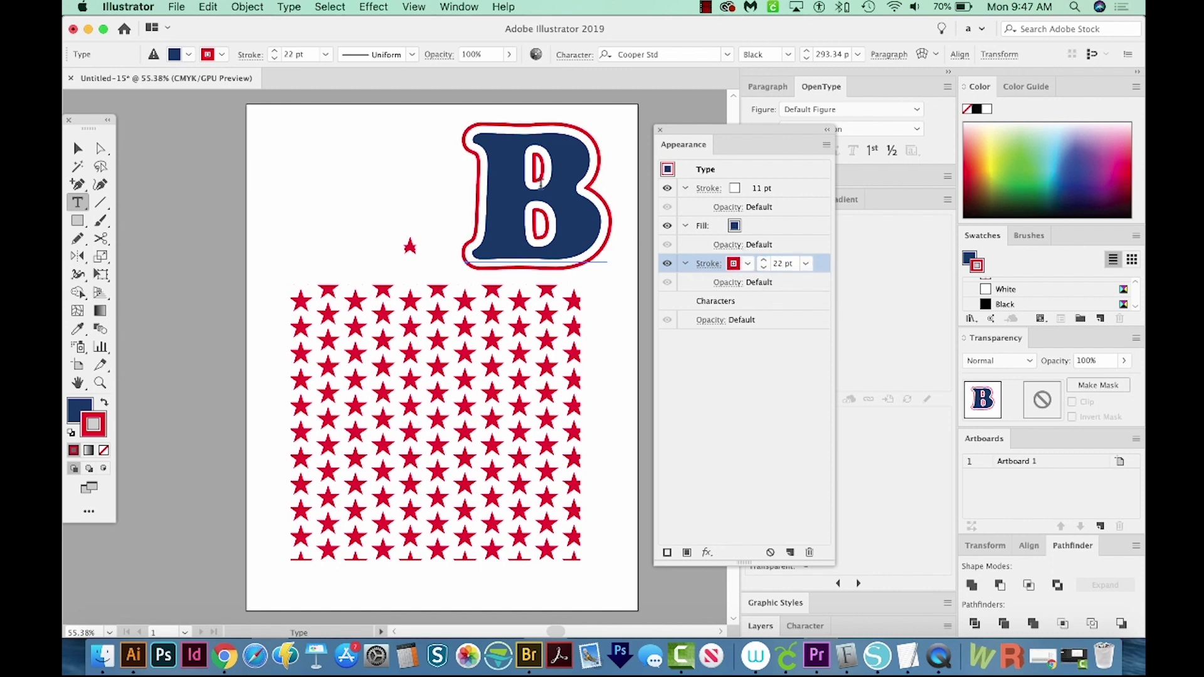
pyautogui.hscroll(1, 569, 189)
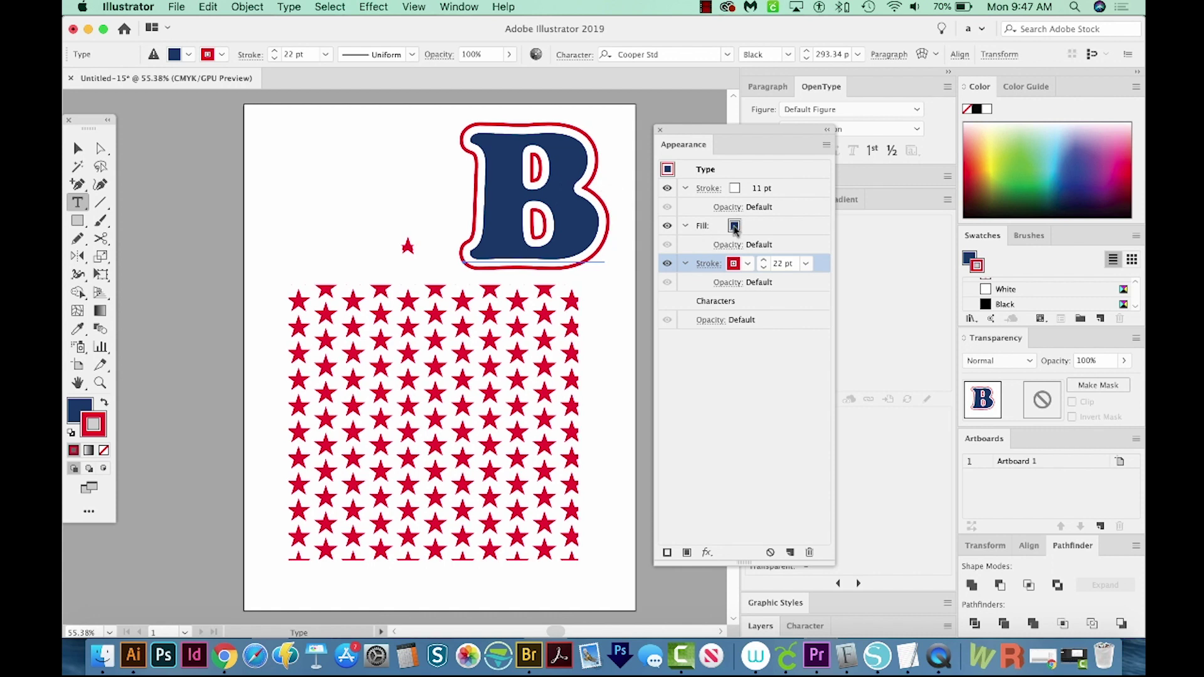
pyautogui.click(773, 228)
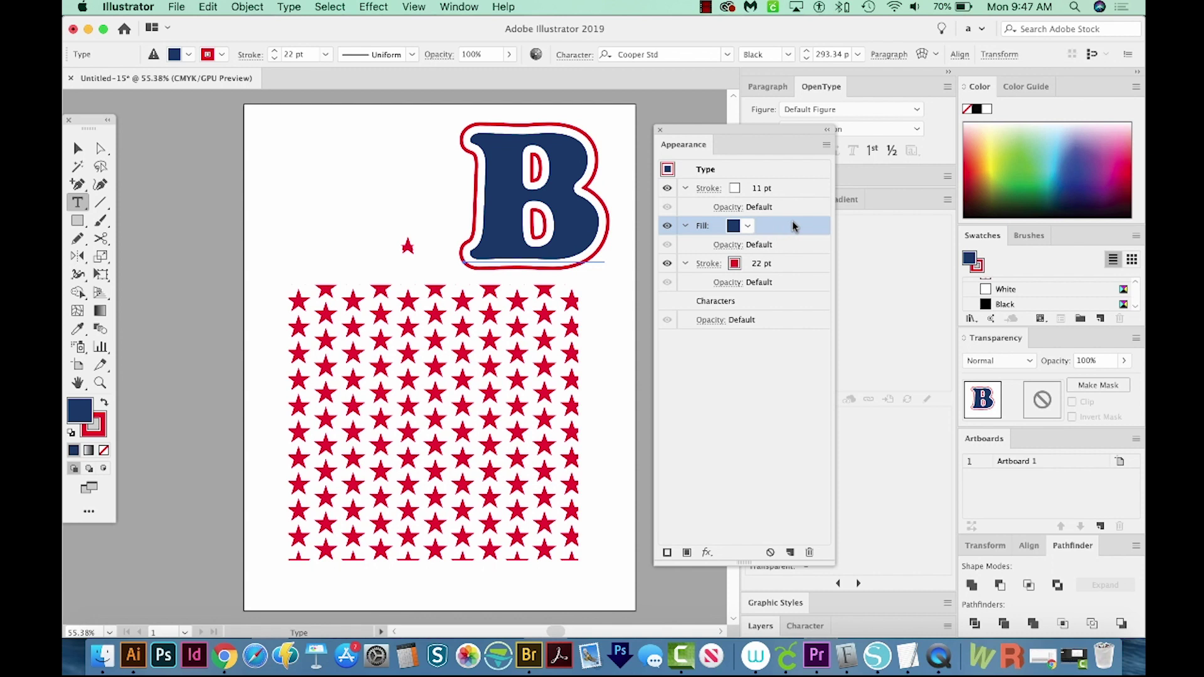
pyautogui.moveTo(792, 221); pyautogui.dragTo(794, 253)
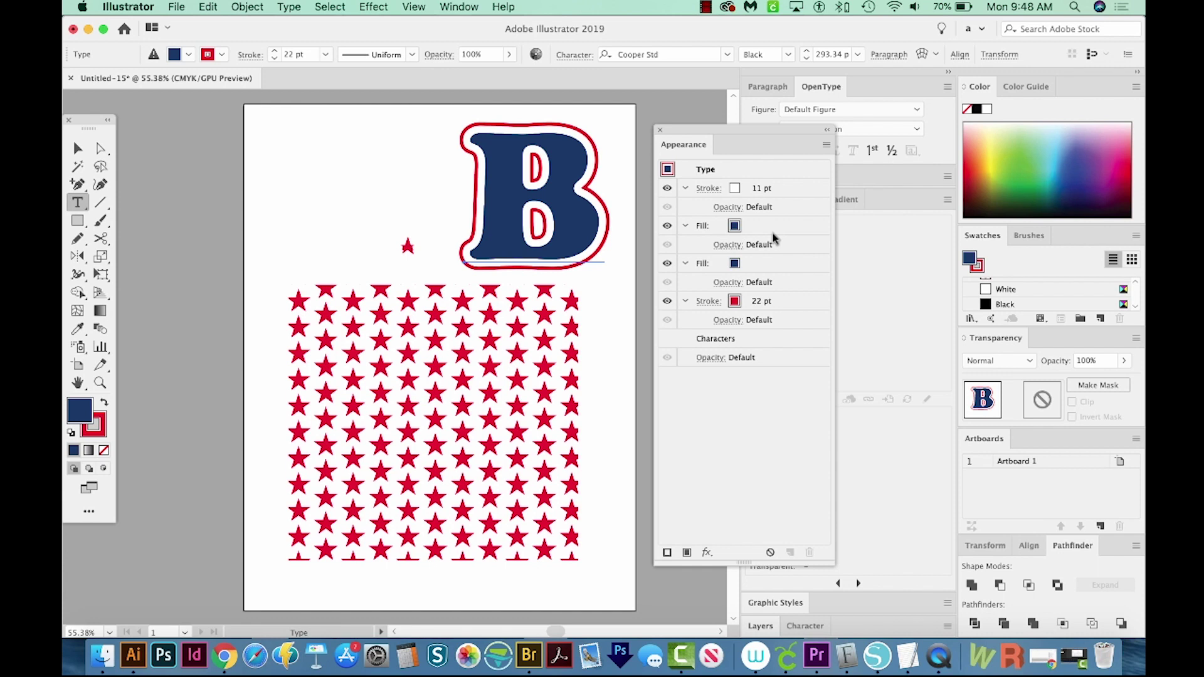
# Target the B's upper fill and detach and enlarge the Swatches panel.
pyautogui.click(756, 231)
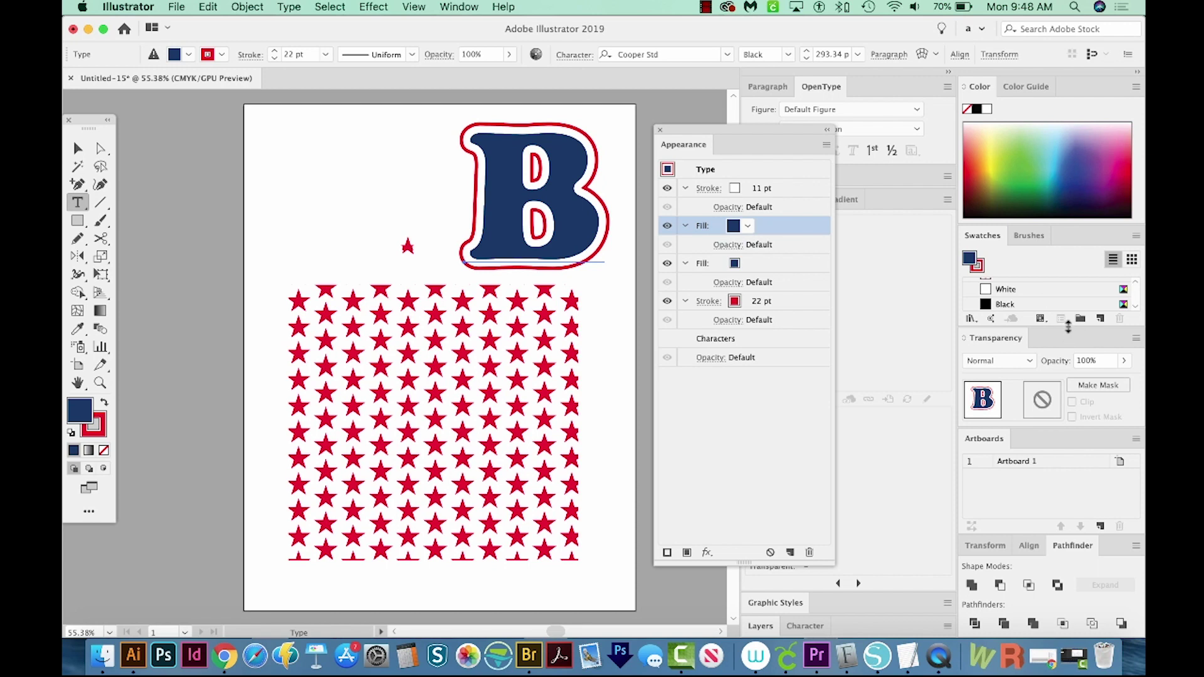
pyautogui.moveTo(983, 236); pyautogui.dragTo(890, 254)
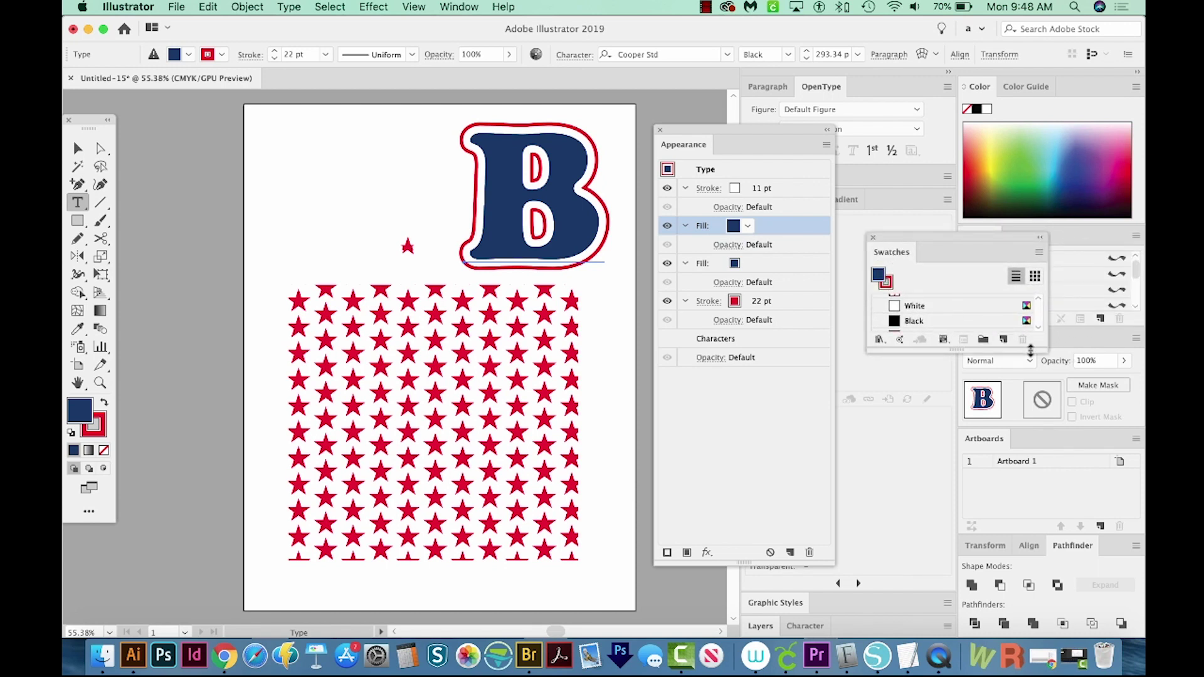
pyautogui.moveTo(1031, 349); pyautogui.dragTo(1031, 547)
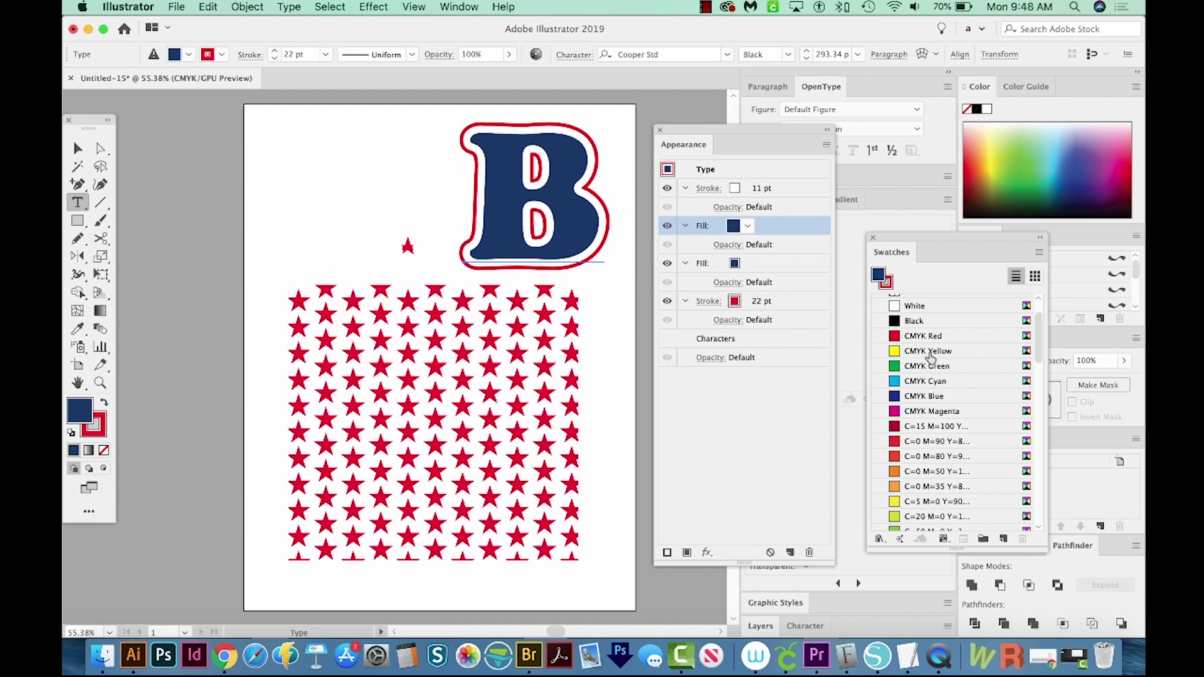
pyautogui.scroll(2, 931, 356)
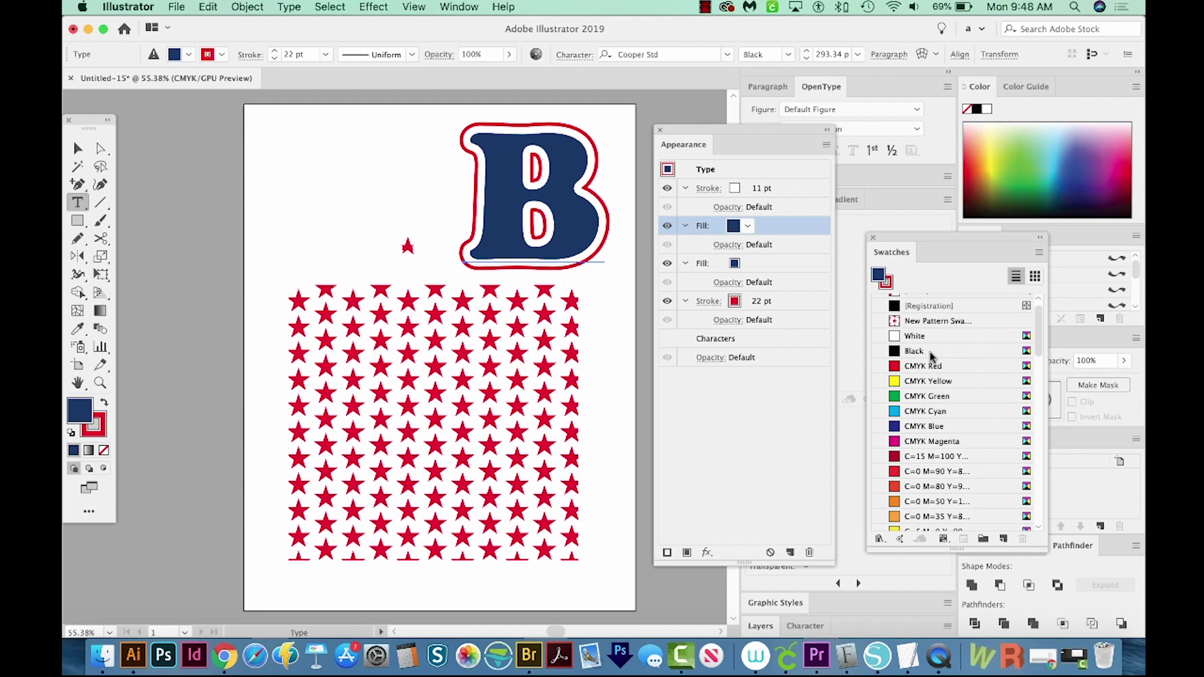
# Delete all unused swatches, leaving the star pattern, White, Black and the Grays group.
pyautogui.click(1040, 253)
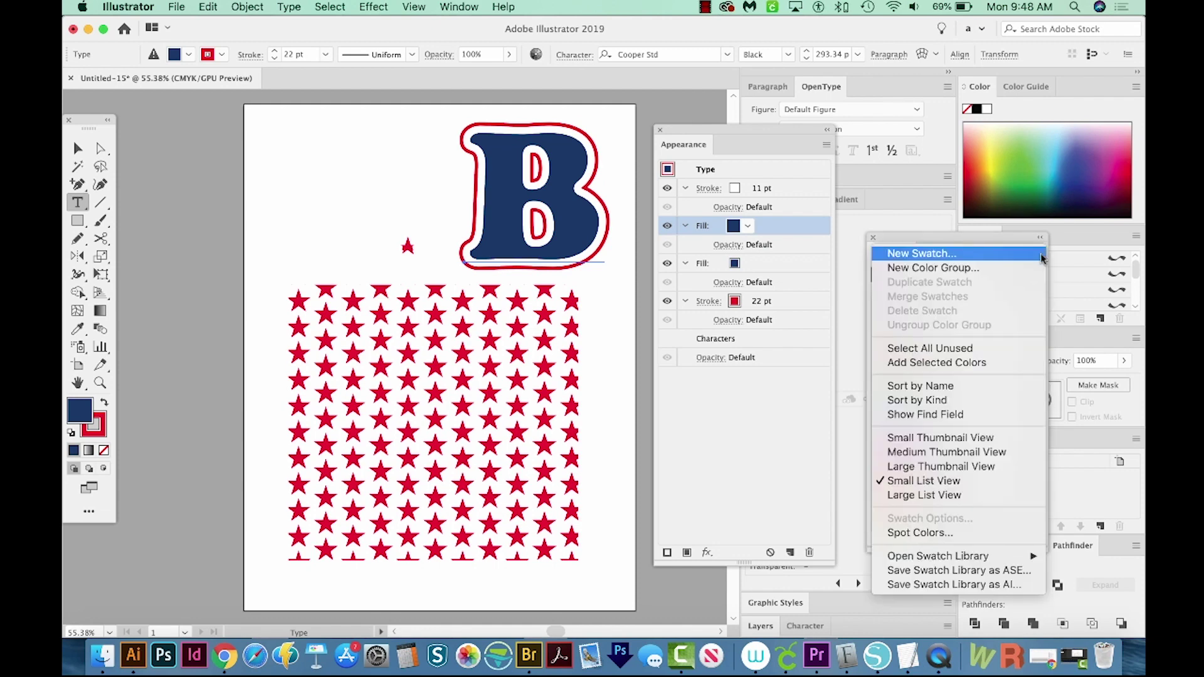
pyautogui.click(948, 349)
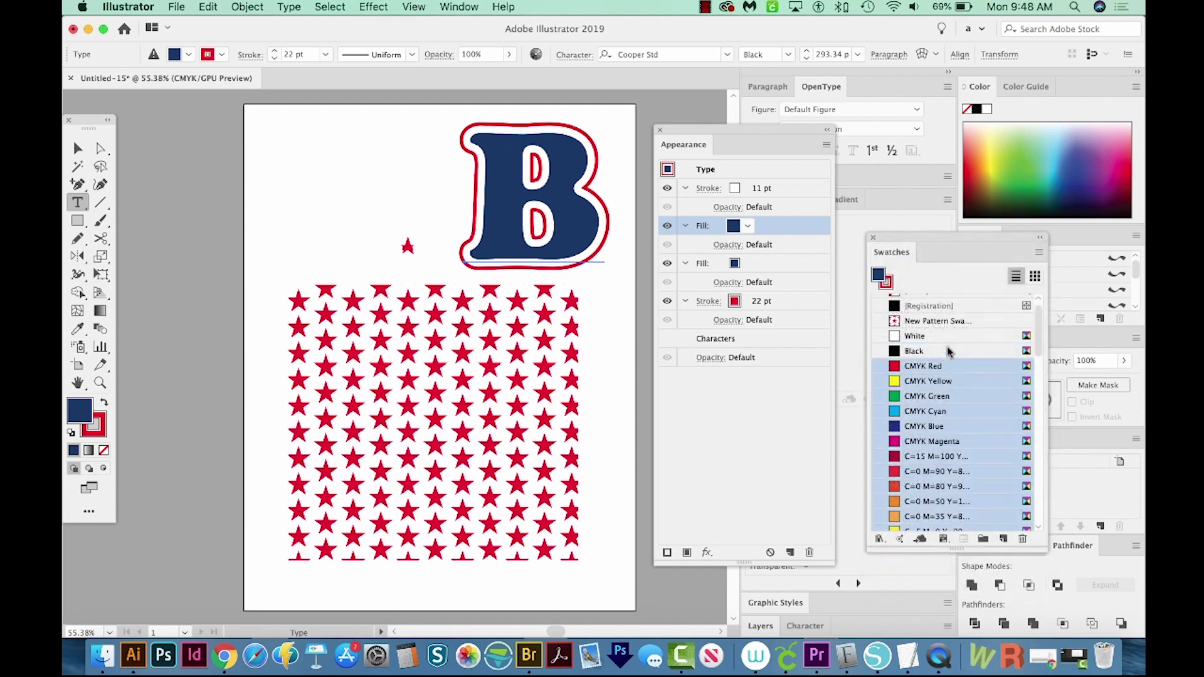
pyautogui.click(1024, 540)
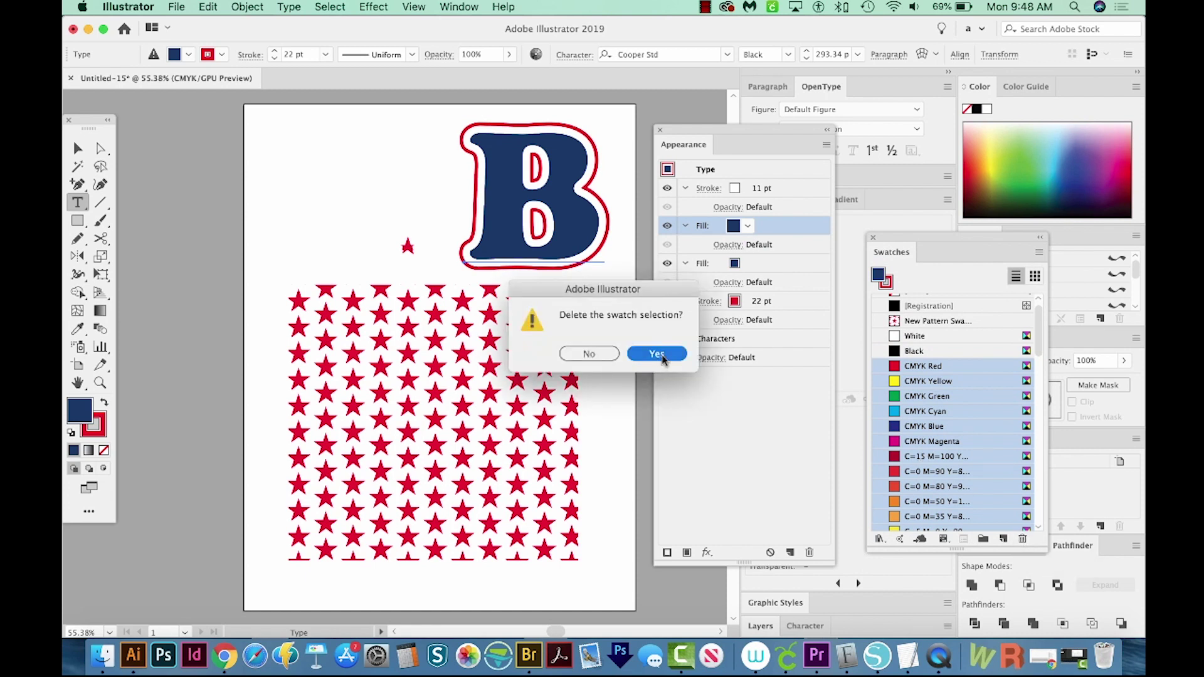
pyautogui.click(662, 356)
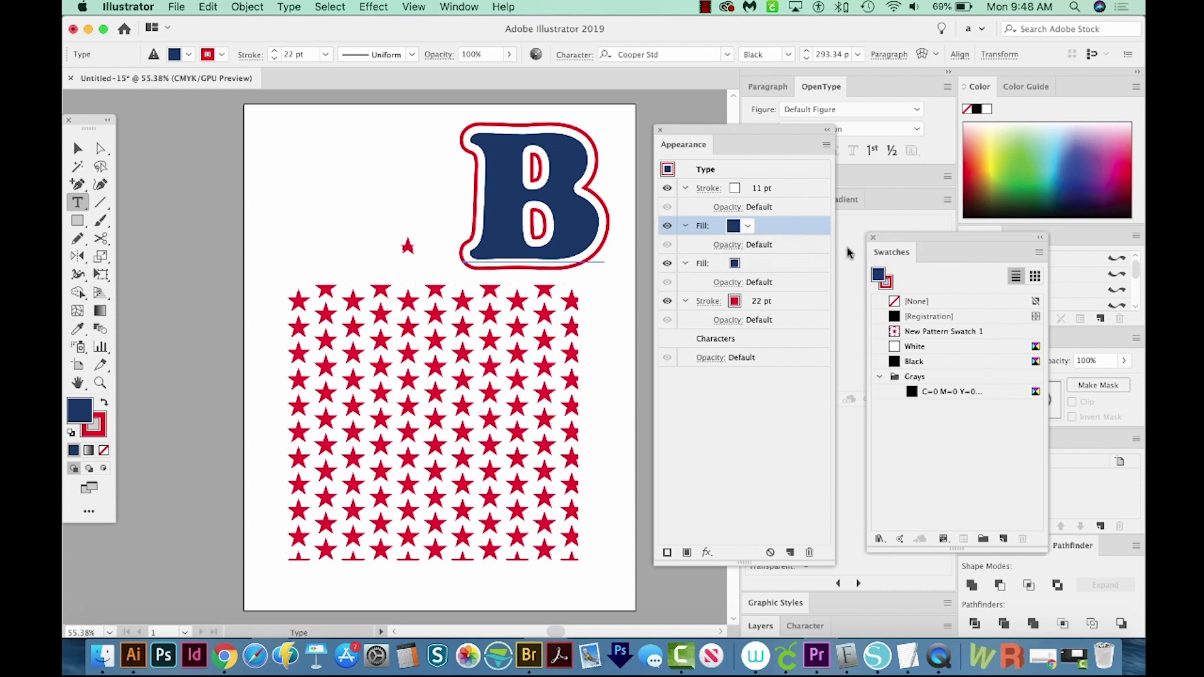
# Apply New Pattern Swatch 1 to the B's upper fill so red stars overlay the navy.
pyautogui.click(962, 332)
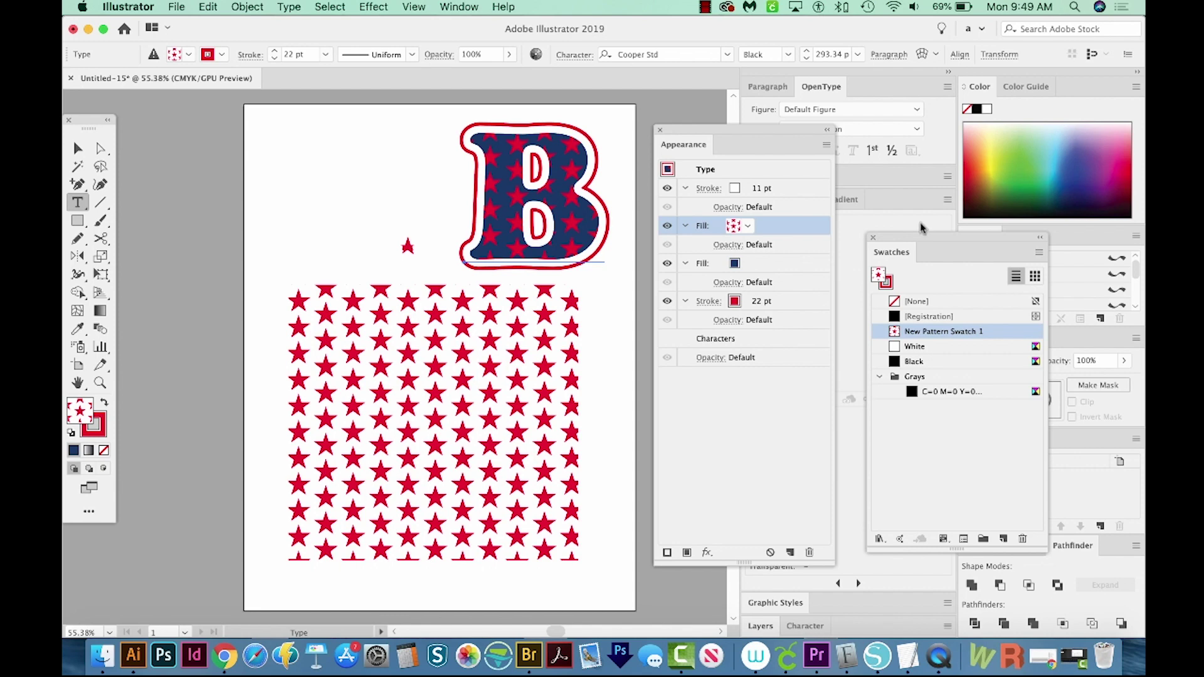
pyautogui.moveTo(923, 242)
pyautogui.mouseDown()
pyautogui.moveTo(935, 244)
pyautogui.moveTo(860, 329)
pyautogui.moveTo(898, 229)
pyautogui.moveTo(912, 228)
pyautogui.mouseUp()
pyautogui.scroll(-1, 337, 177)
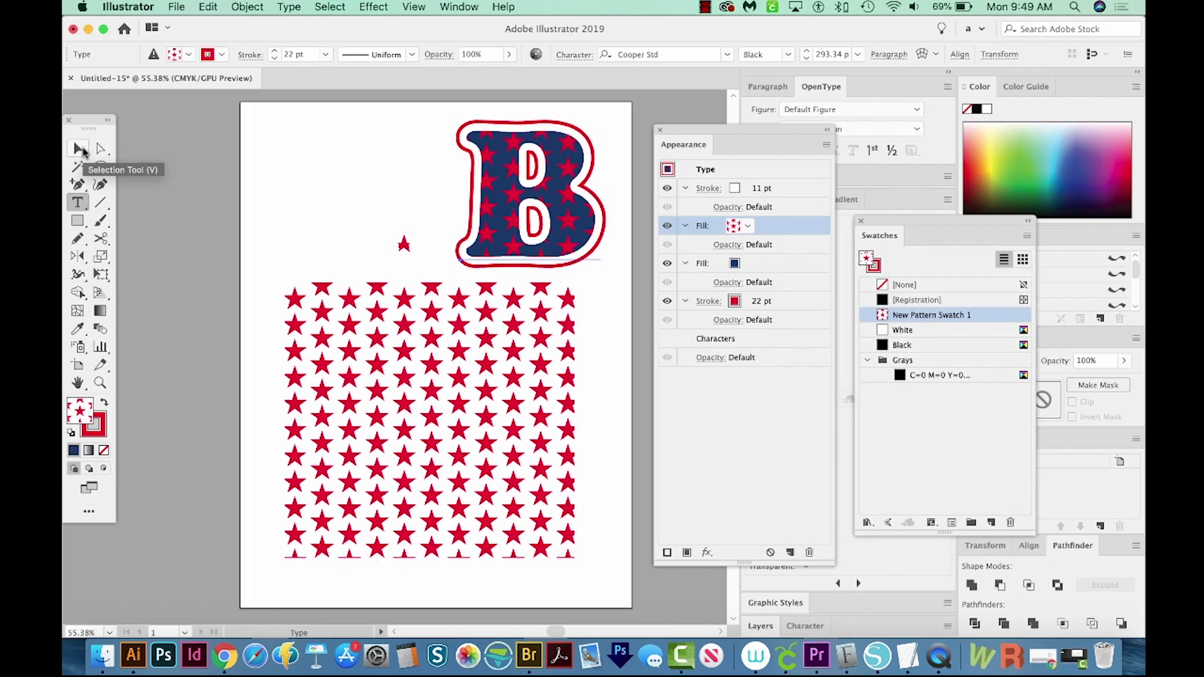
# Redefine New Pattern Swatch 1 with a scaled-down star tile for smaller, denser stars.
pyautogui.click(81, 150)
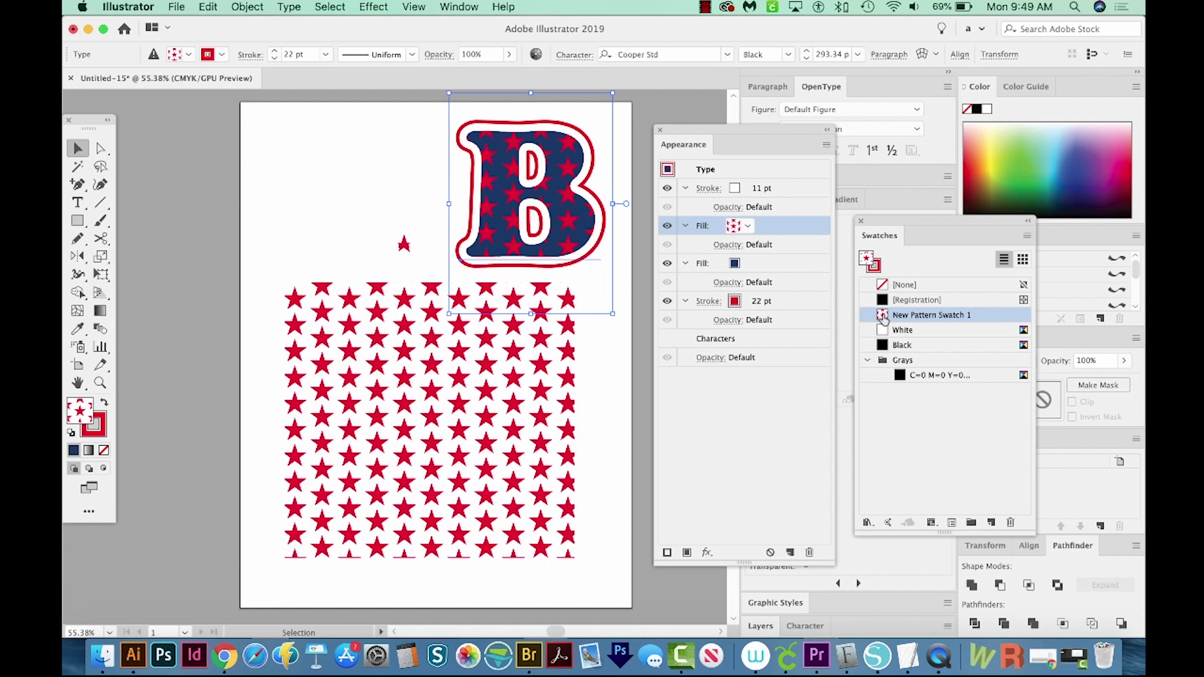
pyautogui.moveTo(883, 318); pyautogui.dragTo(315, 156)
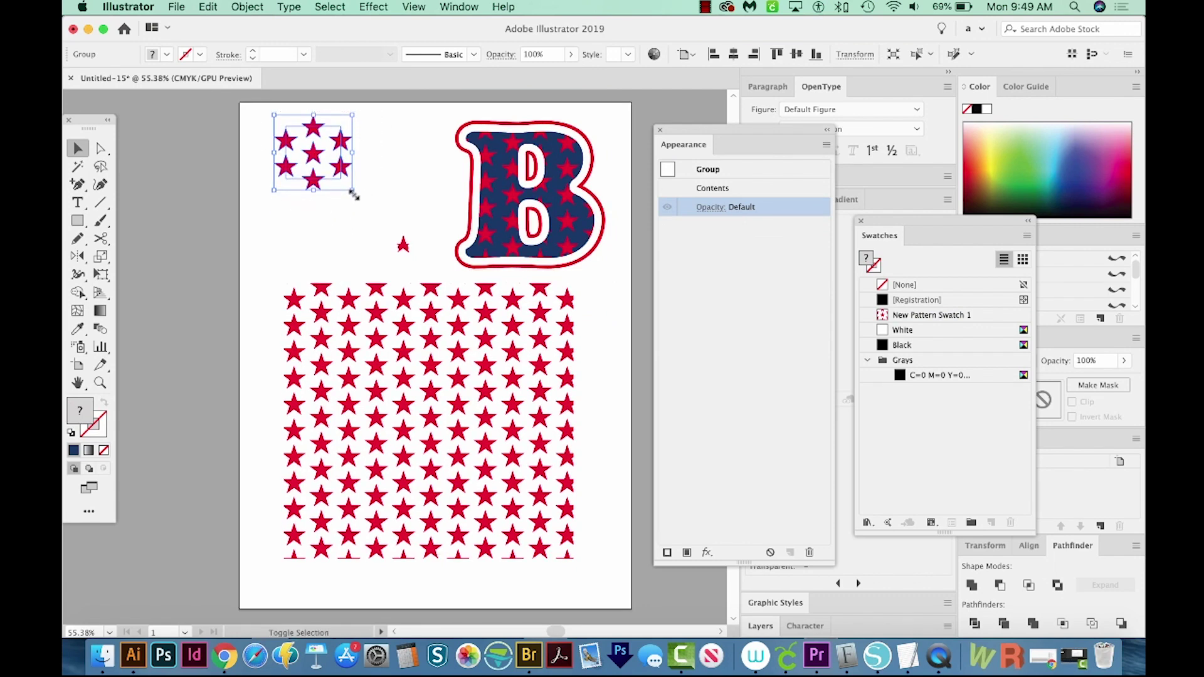
pyautogui.moveTo(352, 189); pyautogui.dragTo(326, 166)
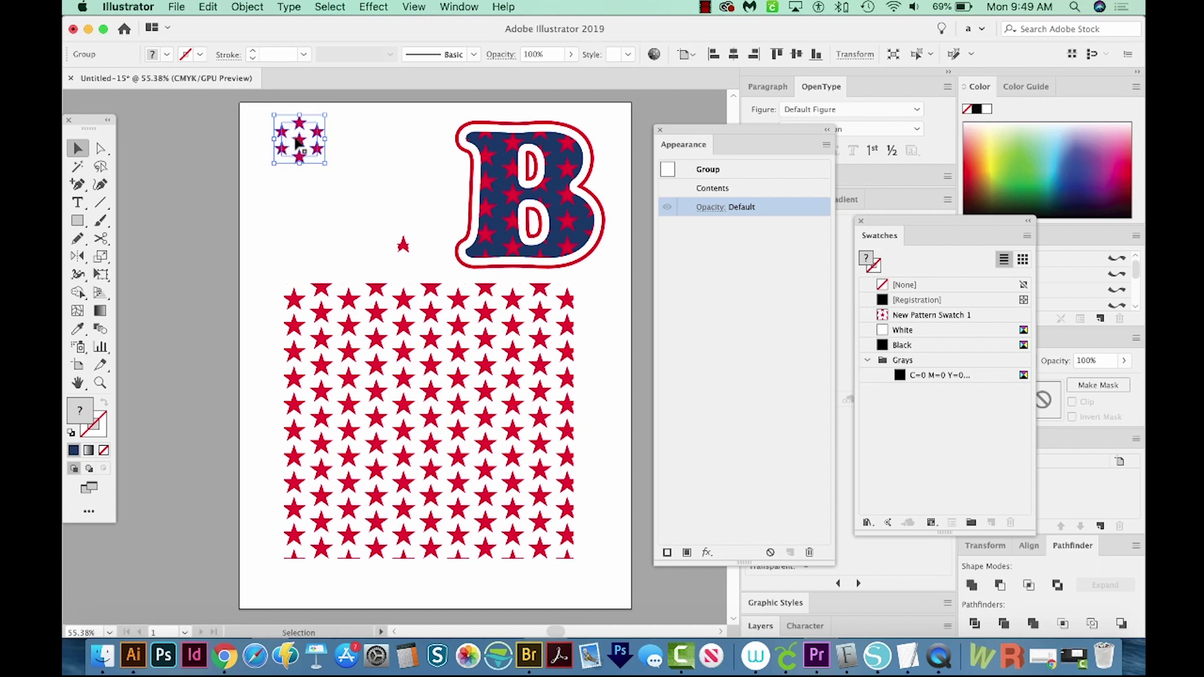
pyautogui.moveTo(300, 143); pyautogui.dragTo(867, 330)
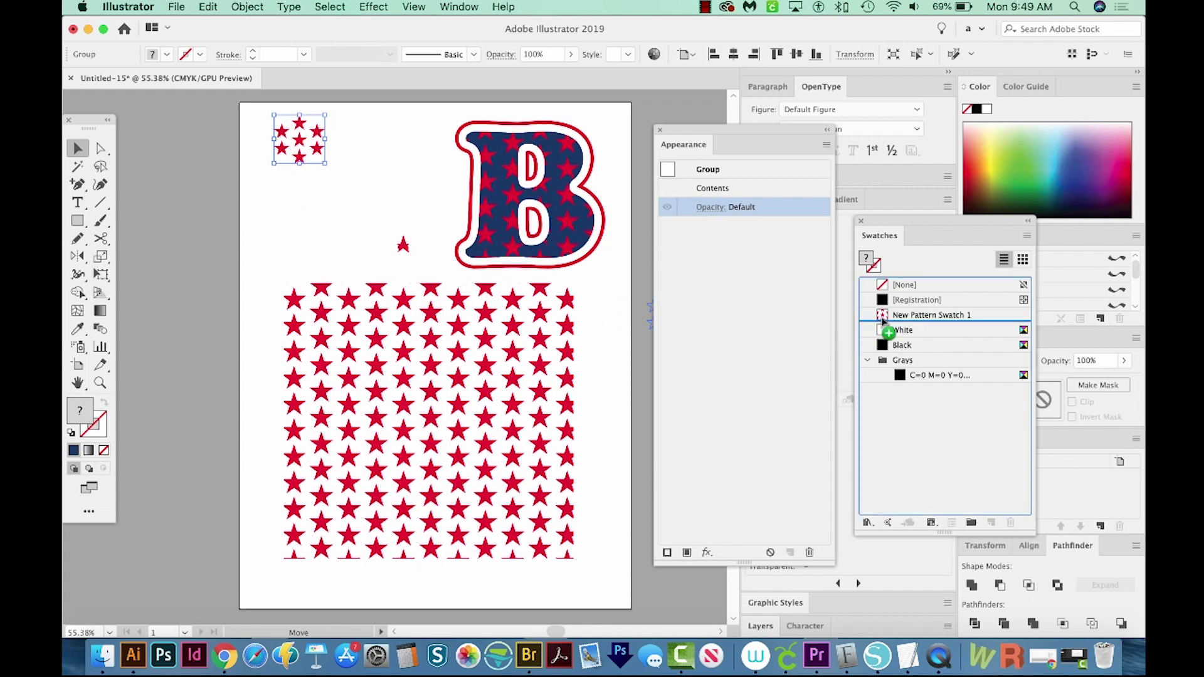
pyautogui.click(893, 315)
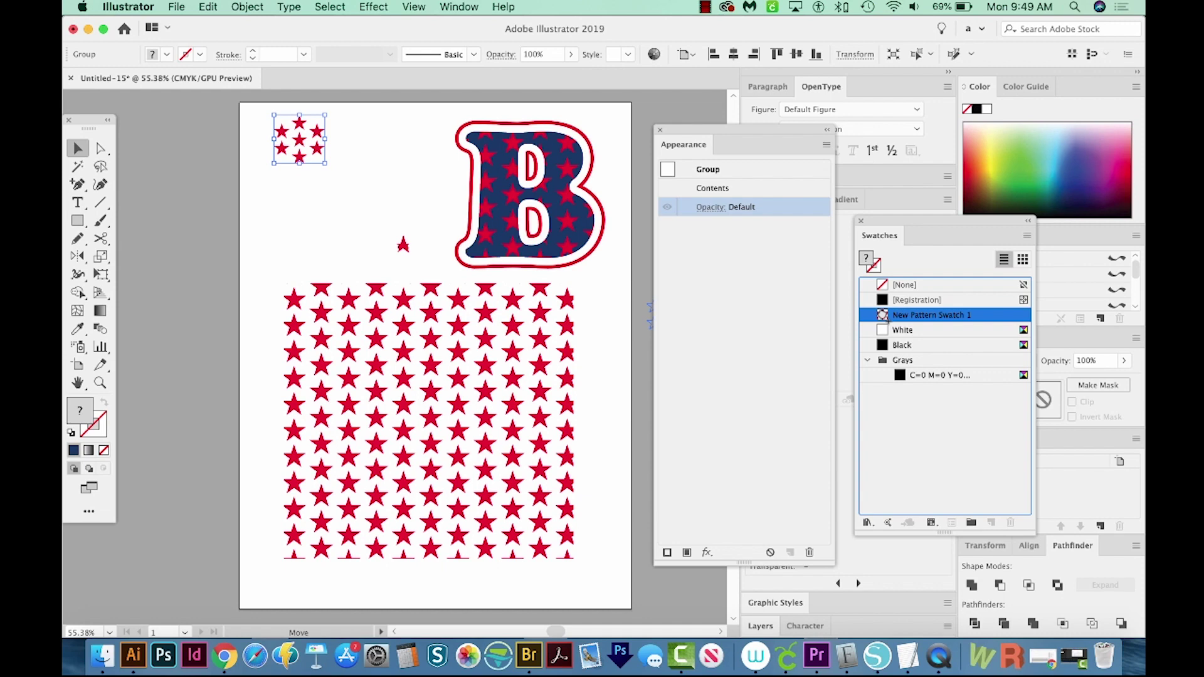
pyautogui.doubleClick(883, 315)
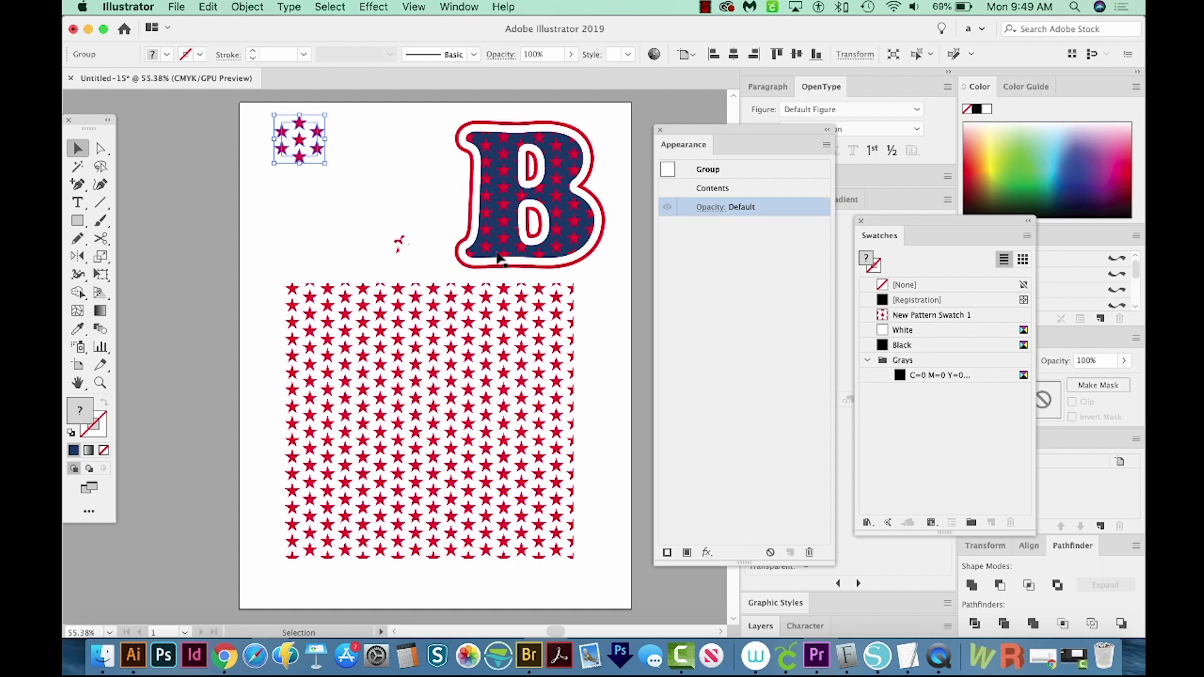
pyautogui.hscroll(-1, 583, 179)
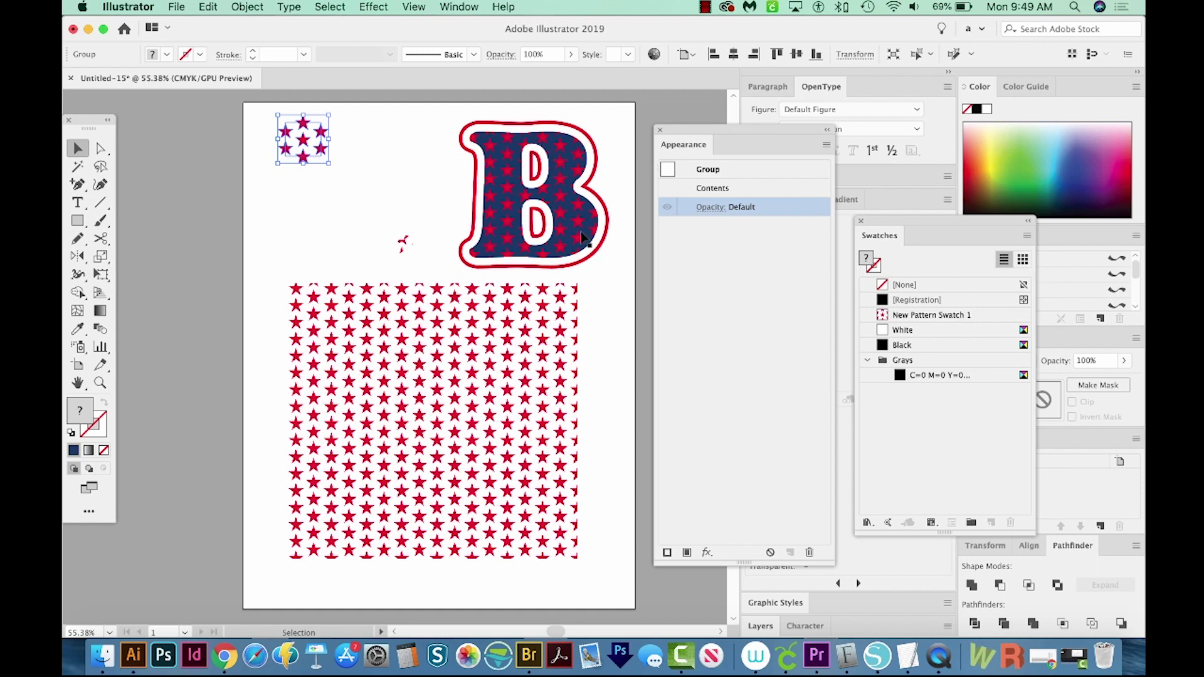
# Select the B and target its star pattern fill in the Appearance panel.
pyautogui.hscroll(1, 599, 236)
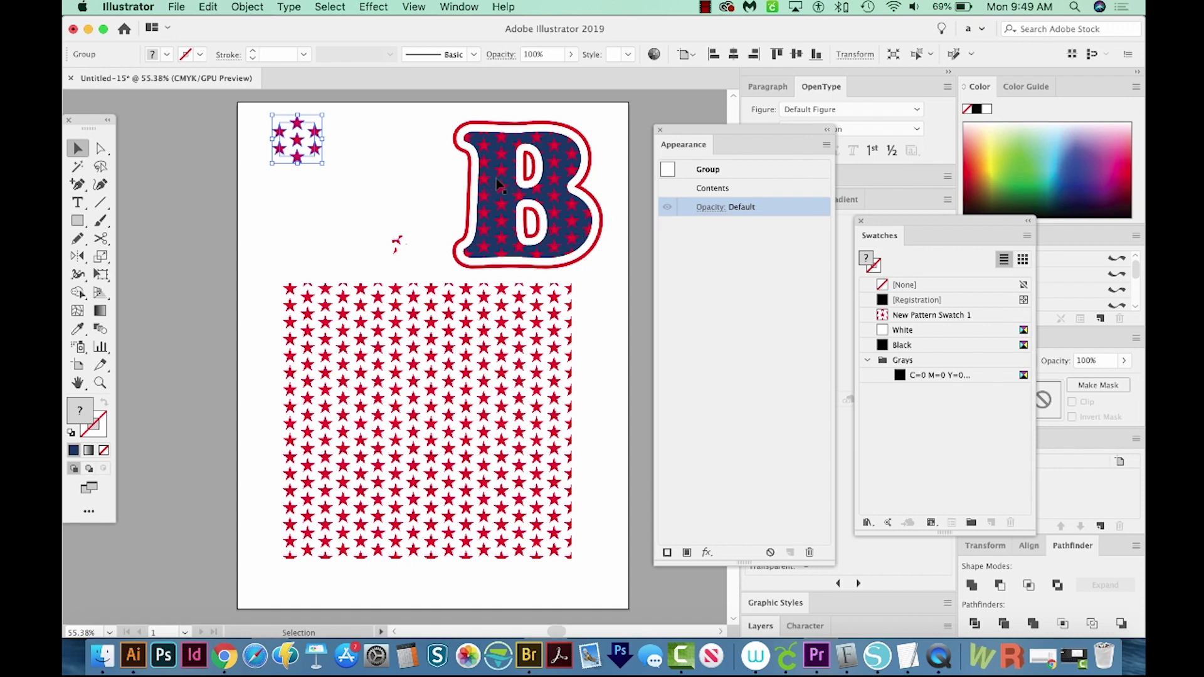
pyautogui.click(560, 218)
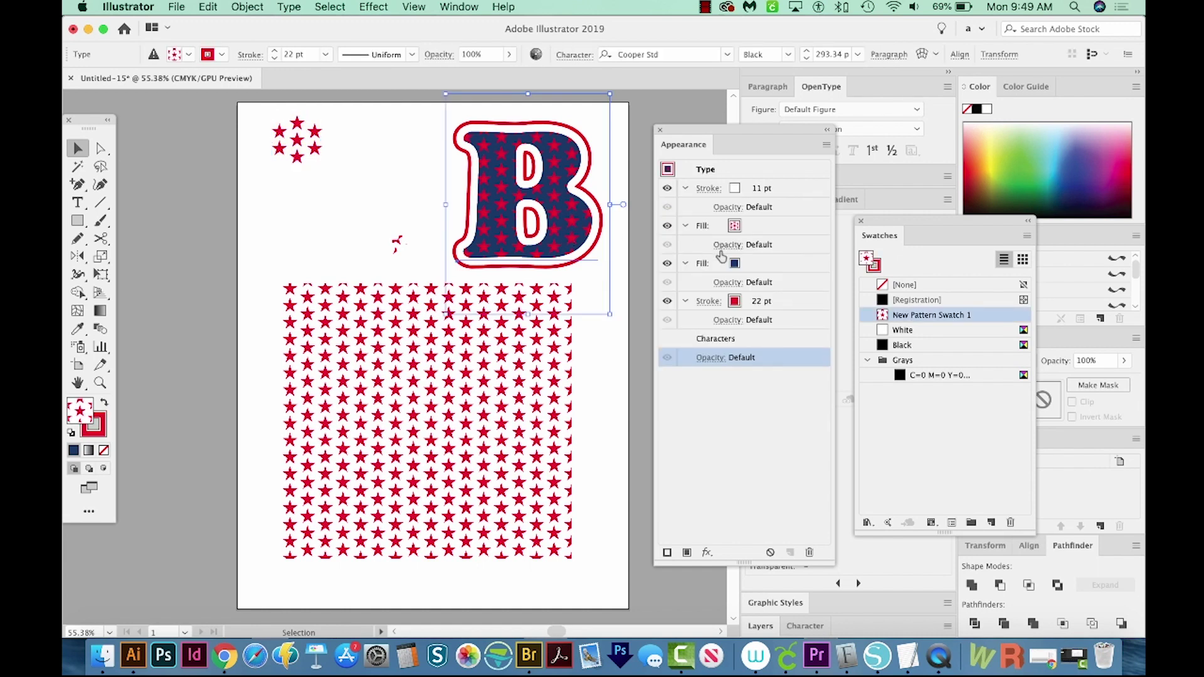
pyautogui.click(778, 231)
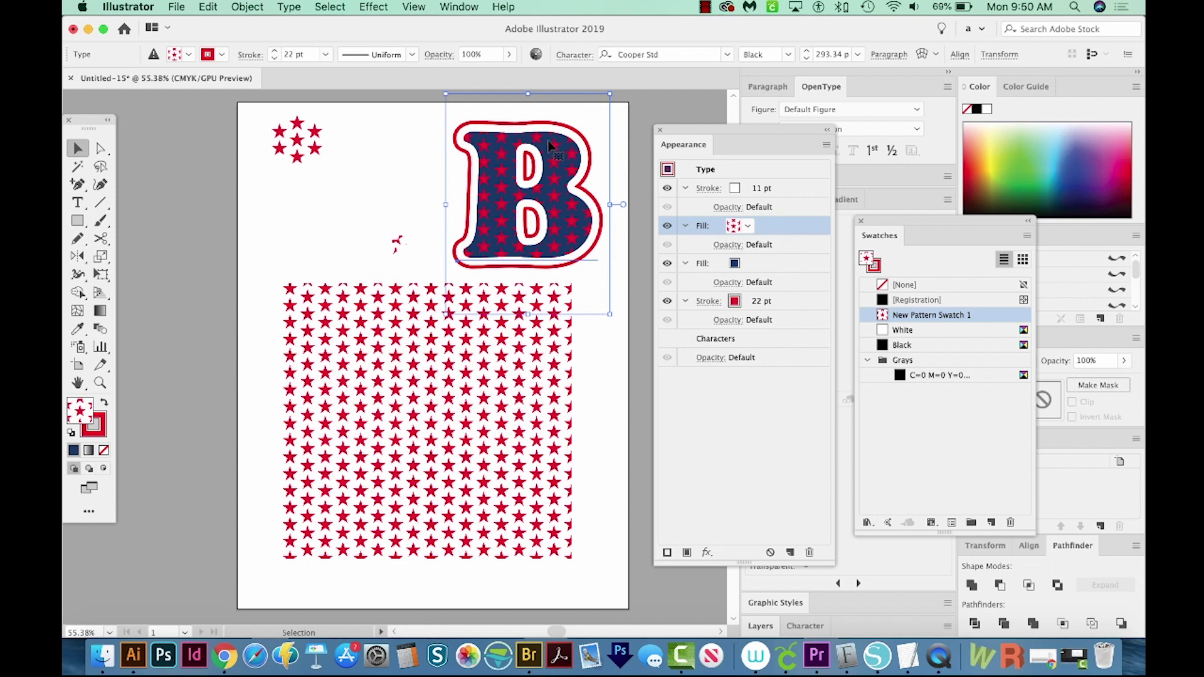
# Rotate only the star pattern inside the B to a tilt, leaving the letter upright.
pyautogui.press('r')
pyautogui.hscroll(-1, 615, 118)
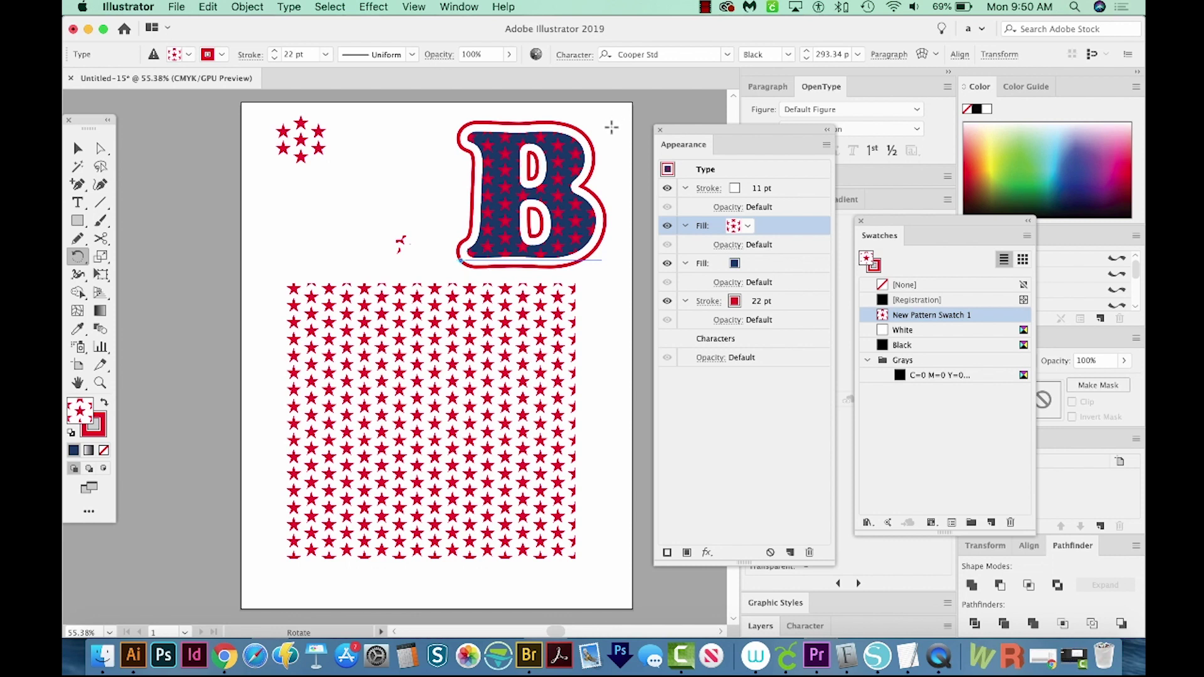
pyautogui.moveTo(612, 128); pyautogui.dragTo(586, 118)
pyautogui.moveTo(635, 177); pyautogui.dragTo(613, 130)
pyautogui.moveTo(629, 185)
pyautogui.mouseDown()
pyautogui.moveTo(620, 165)
pyautogui.moveTo(612, 195)
pyautogui.moveTo(615, 173)
pyautogui.mouseUp()
pyautogui.press('super')
pyautogui.press('super')
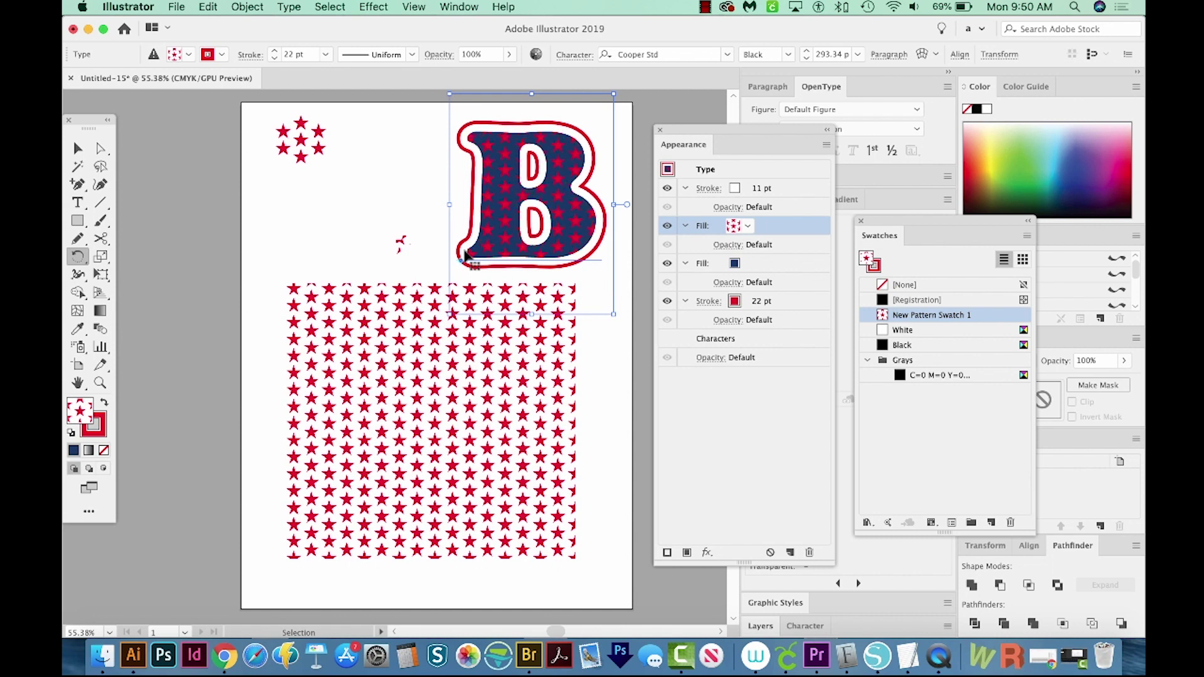
pyautogui.press('super')
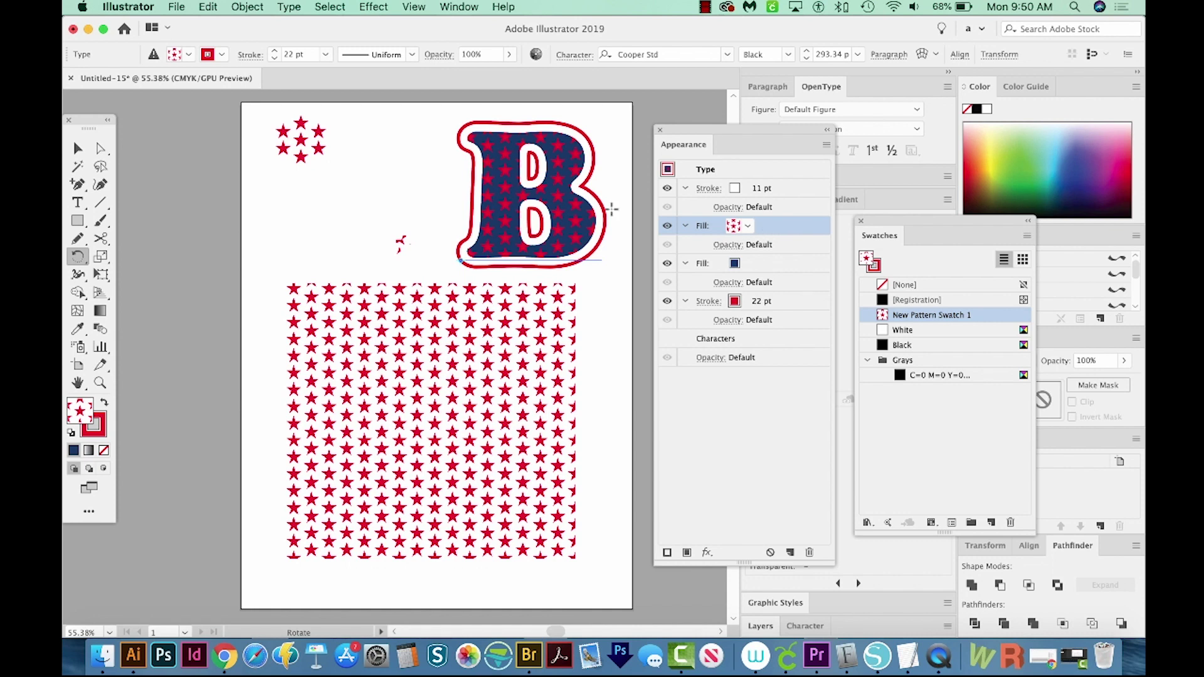
pyautogui.moveTo(611, 209)
pyautogui.mouseDown()
pyautogui.moveTo(615, 260)
pyautogui.moveTo(618, 197)
pyautogui.mouseUp()
pyautogui.moveTo(622, 244); pyautogui.dragTo(612, 264)
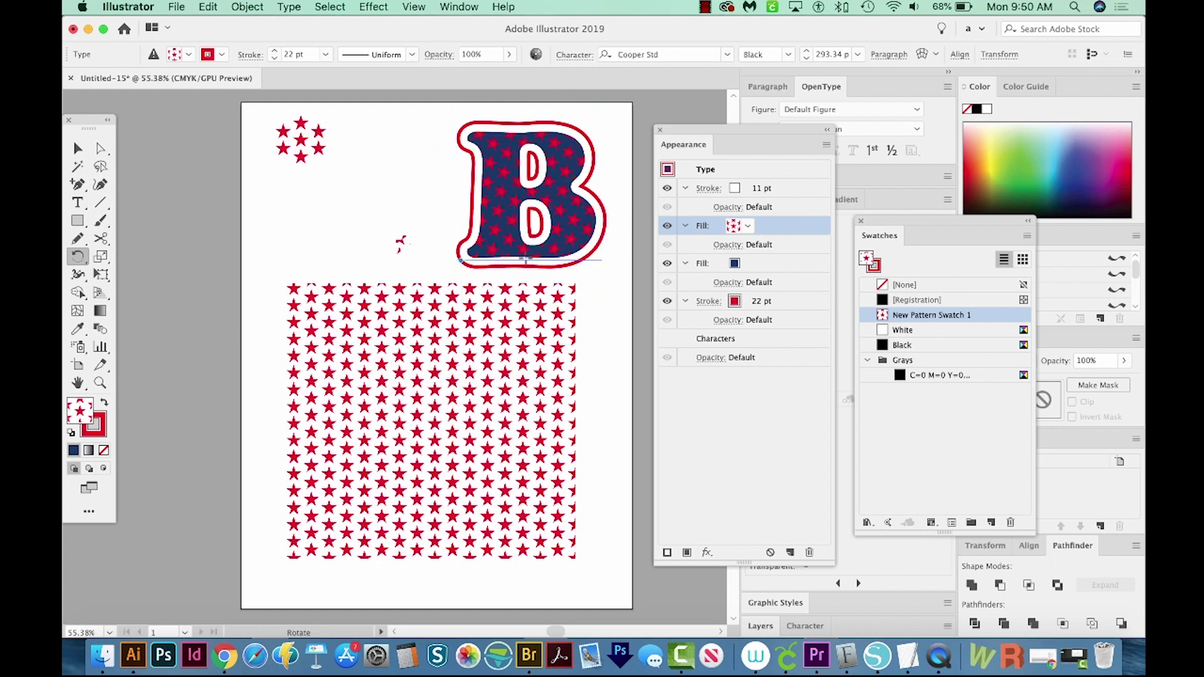